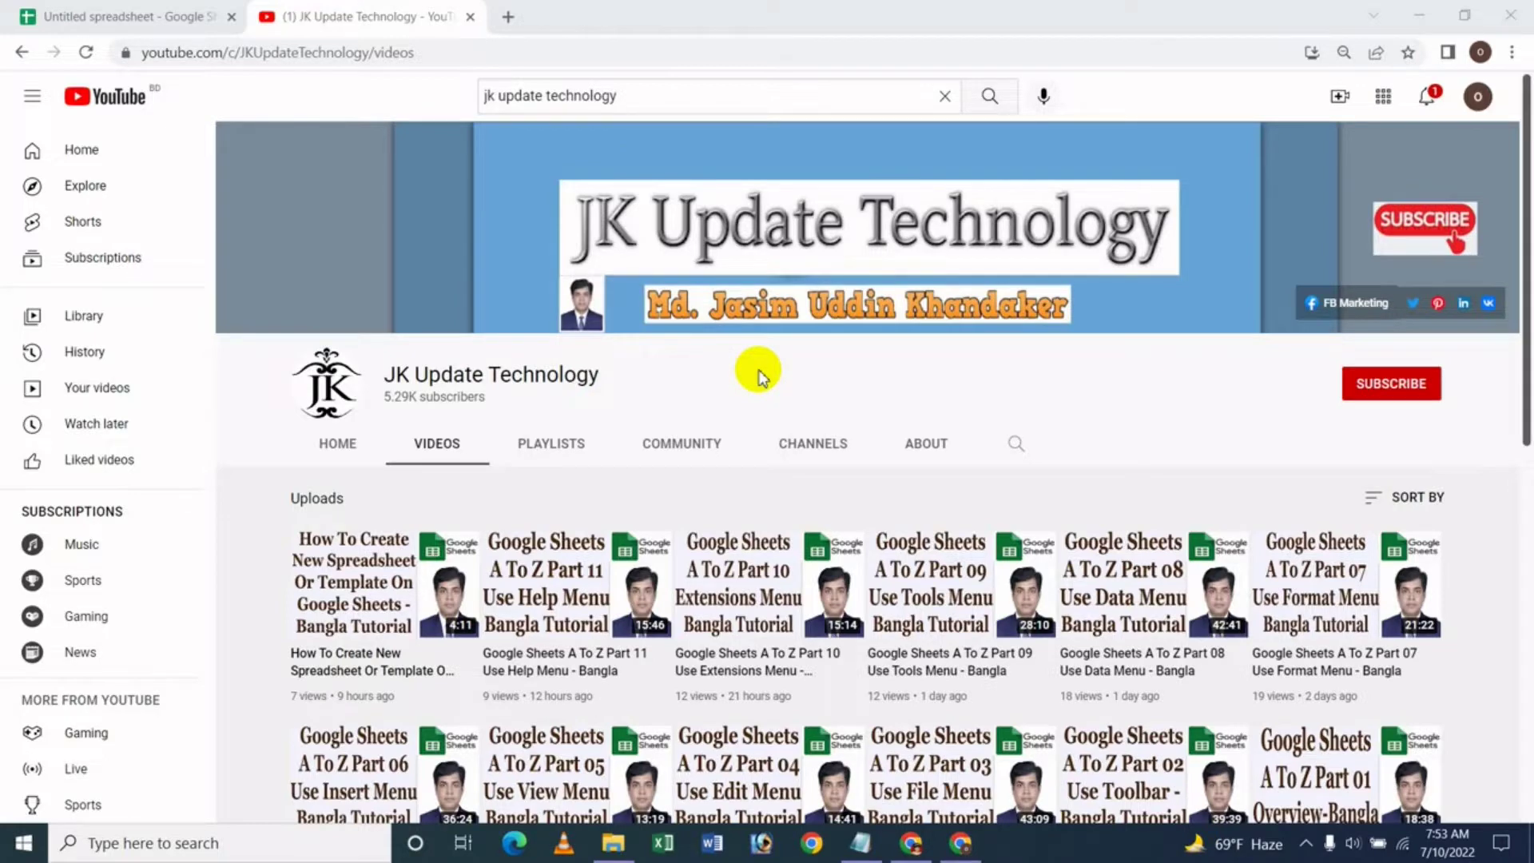
Step: Switch to the blank Untitled spreadsheet tab in Google Sheets
click(123, 14)
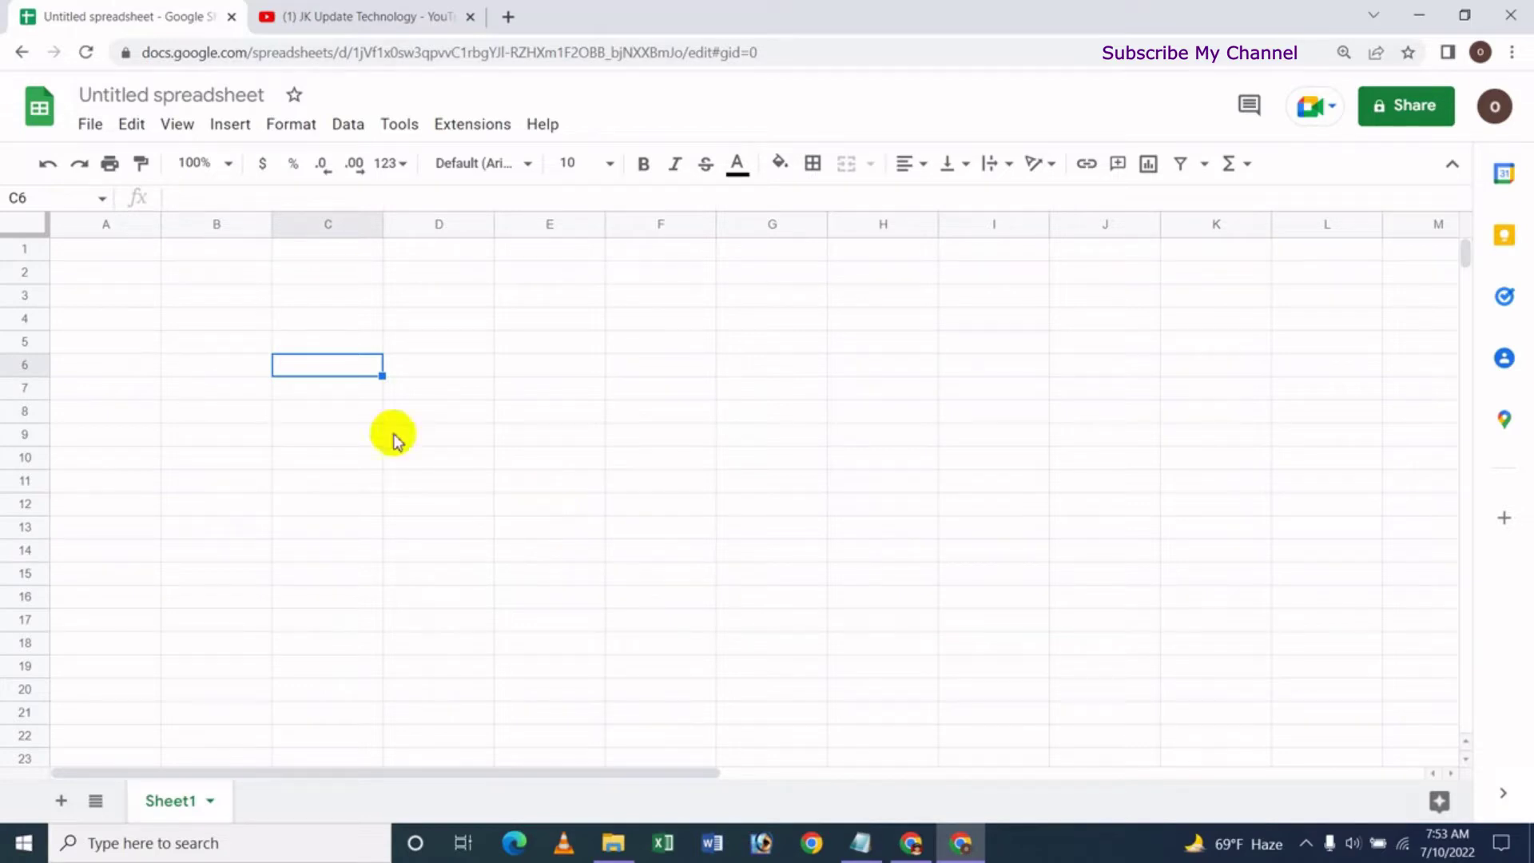
Step: Through File > Open, open 'jasim 12ok' from the 'nice' folder in My Drive
click(90, 127)
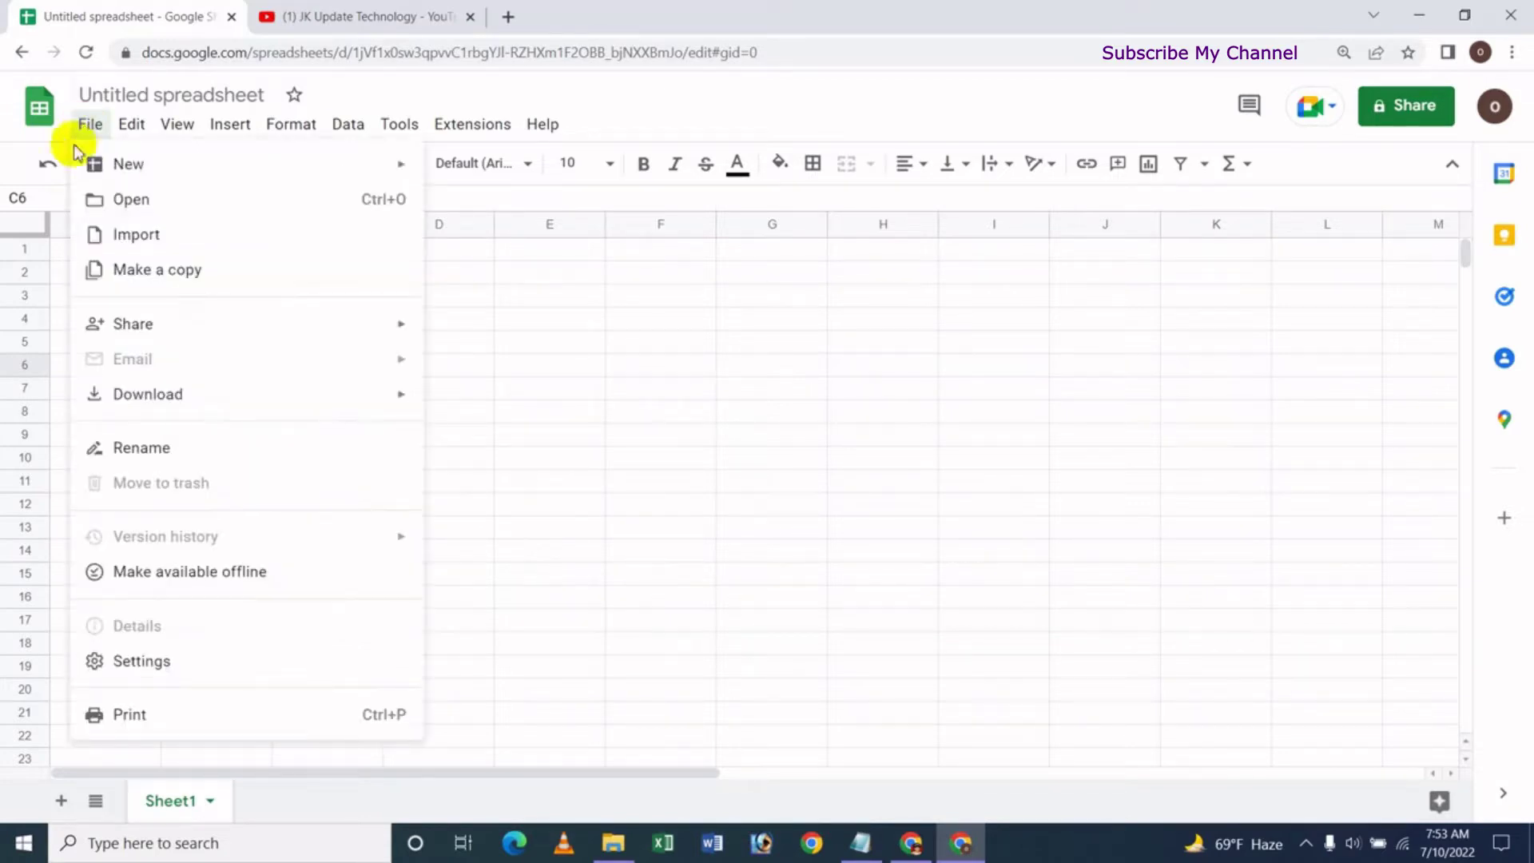
click(172, 204)
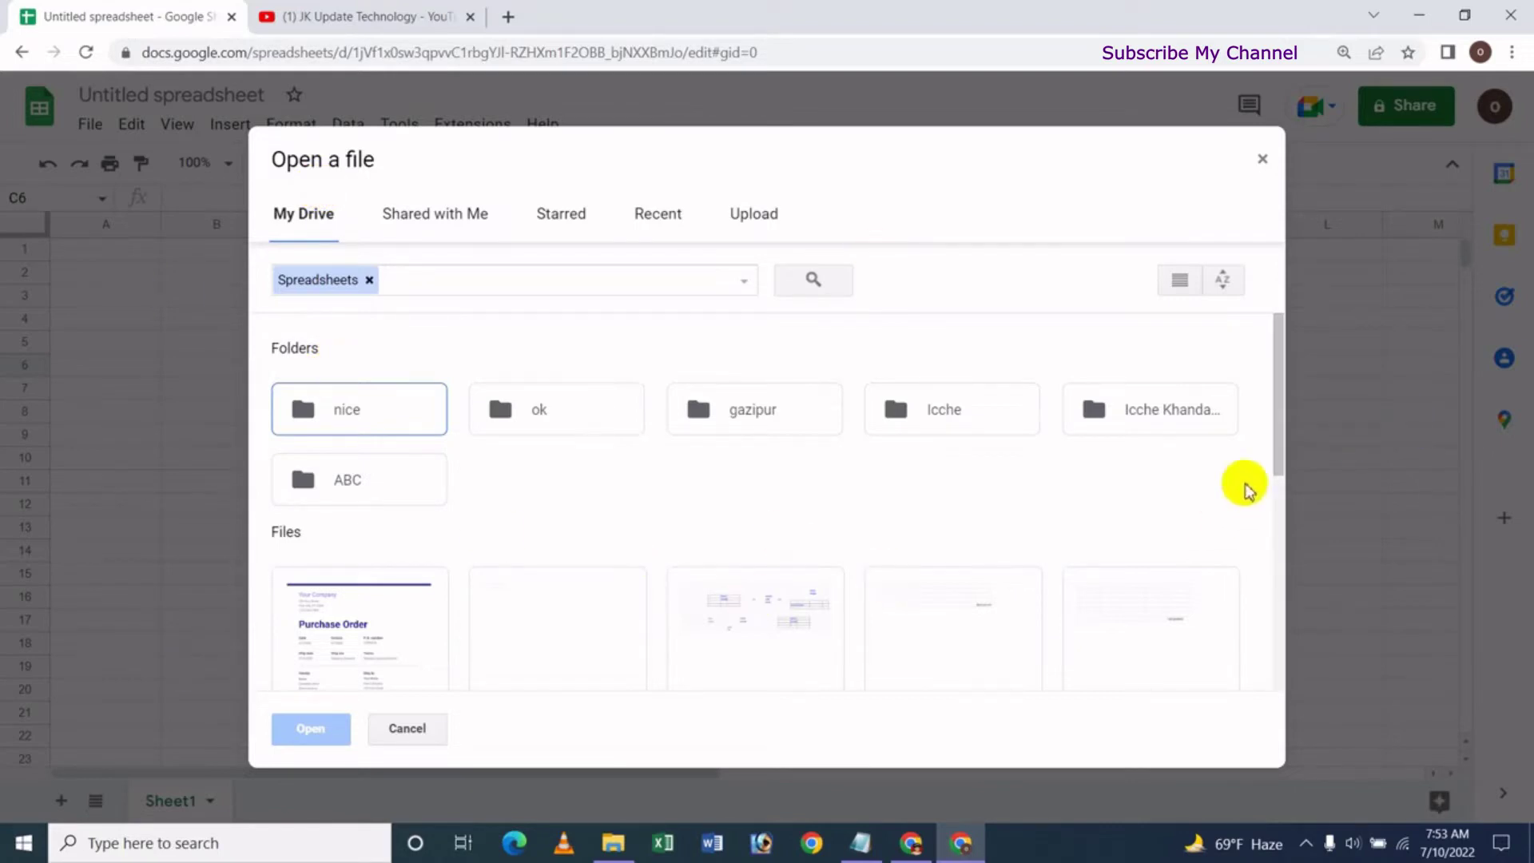
drag(1278, 443, 1266, 503)
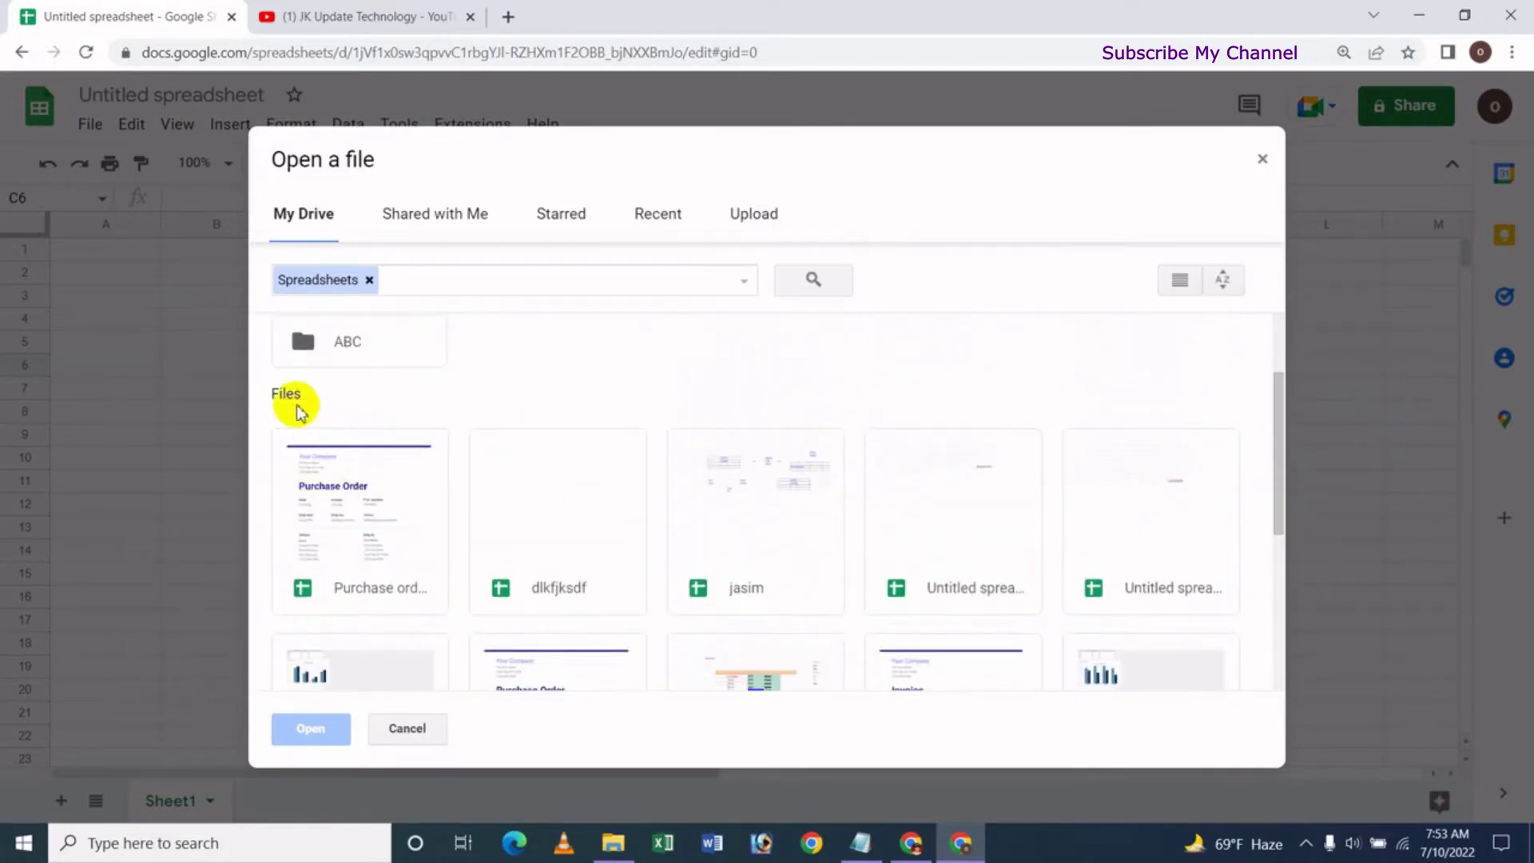
drag(1278, 451, 1295, 357)
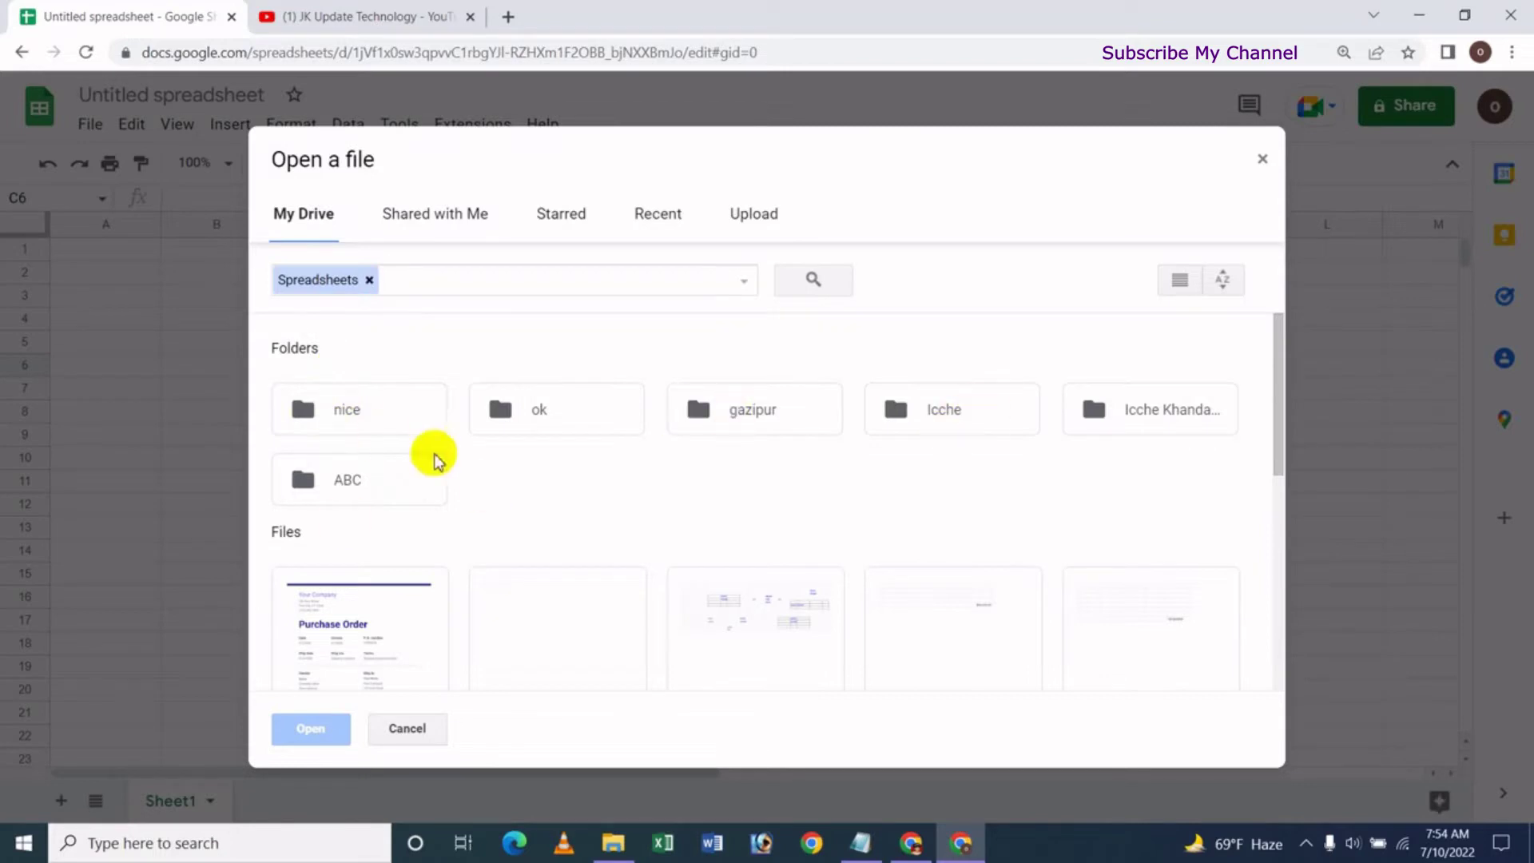
double_click(357, 410)
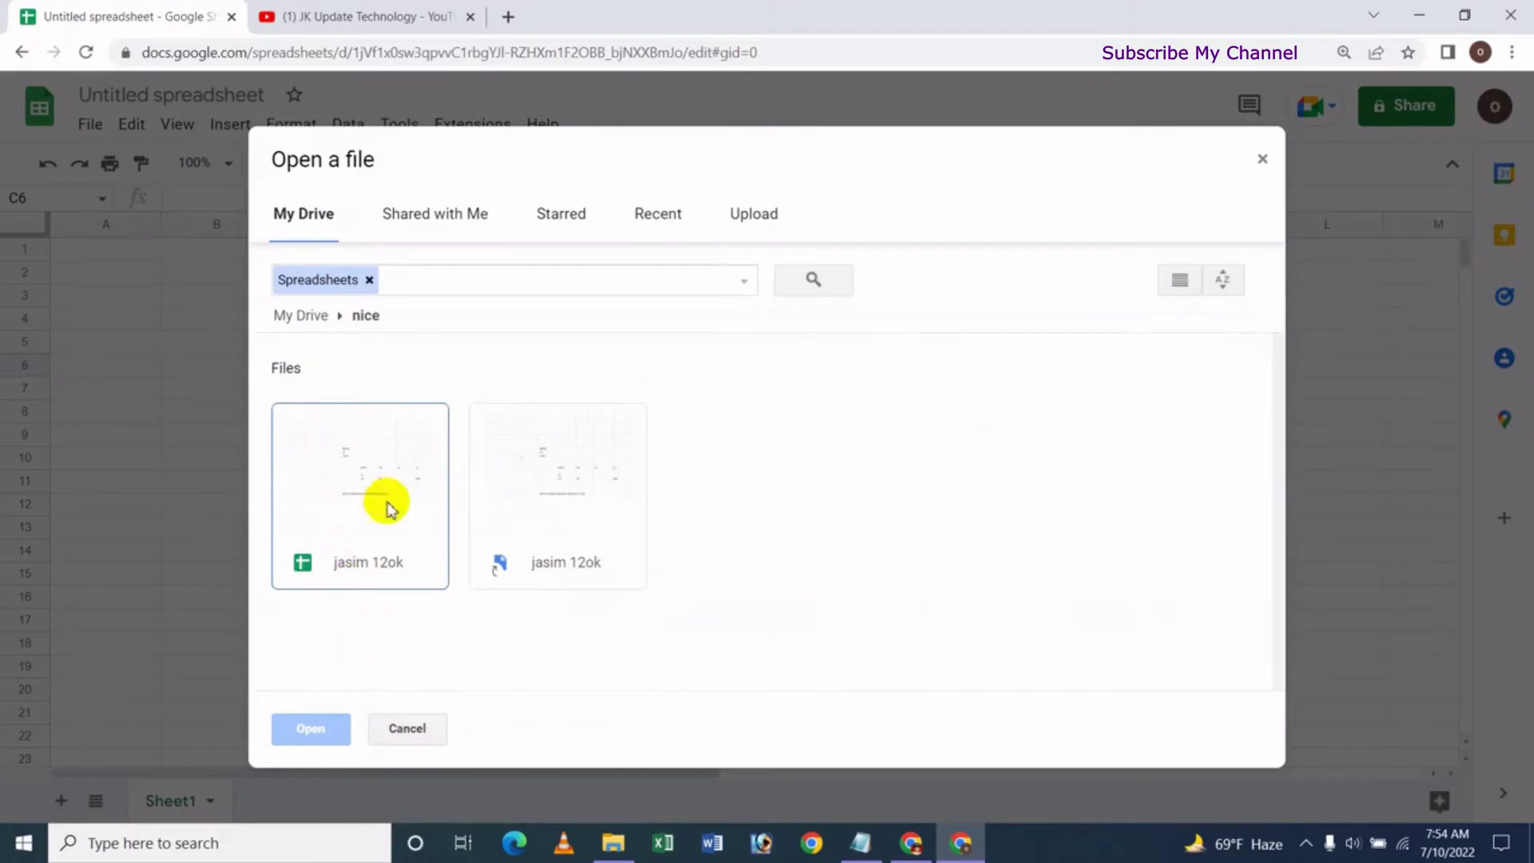
click(370, 535)
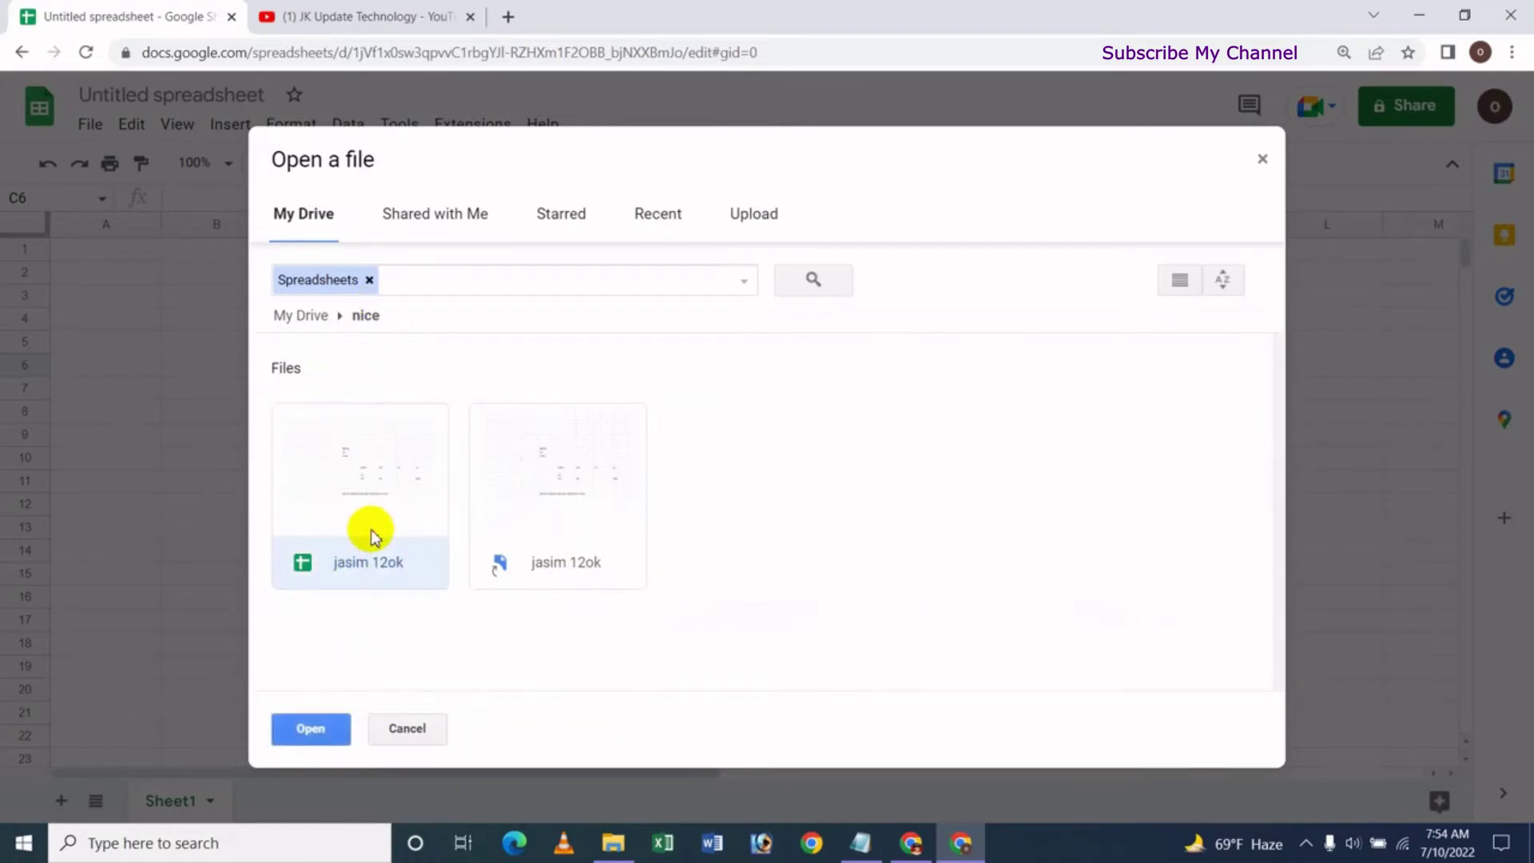
click(313, 730)
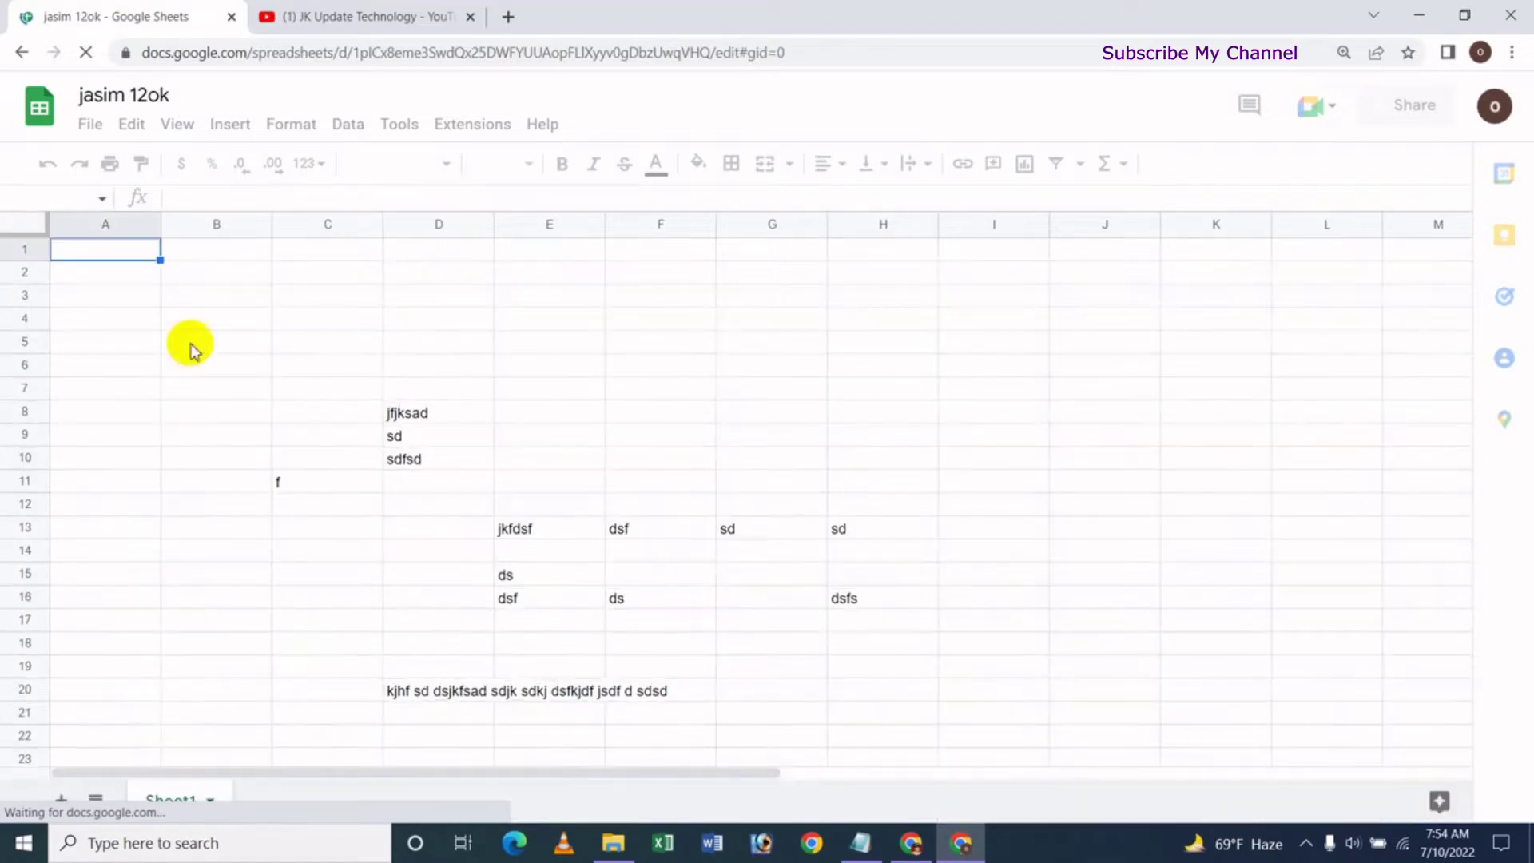
click(91, 128)
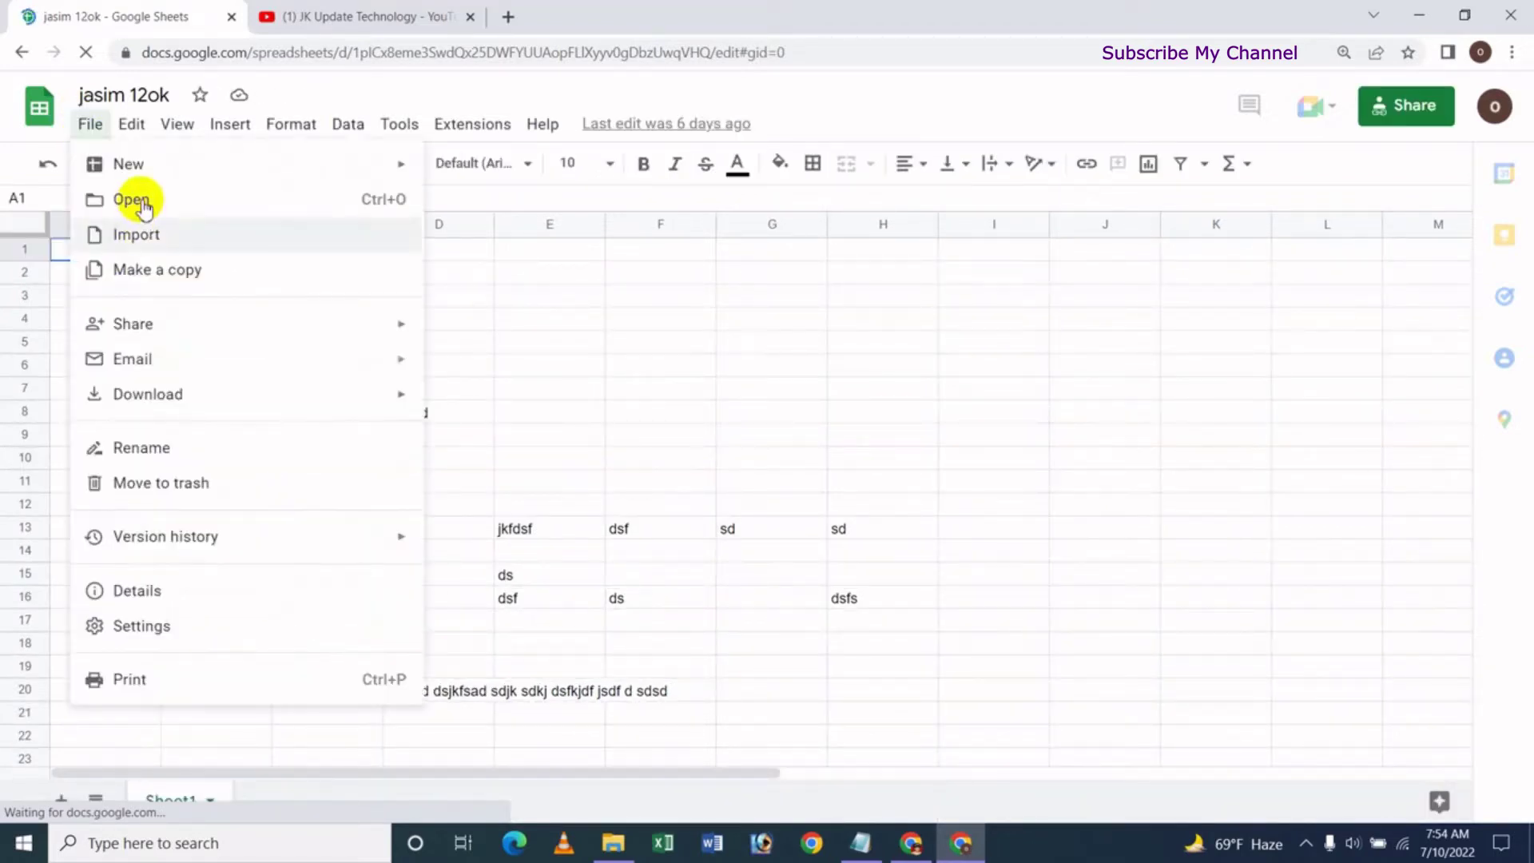
click(140, 200)
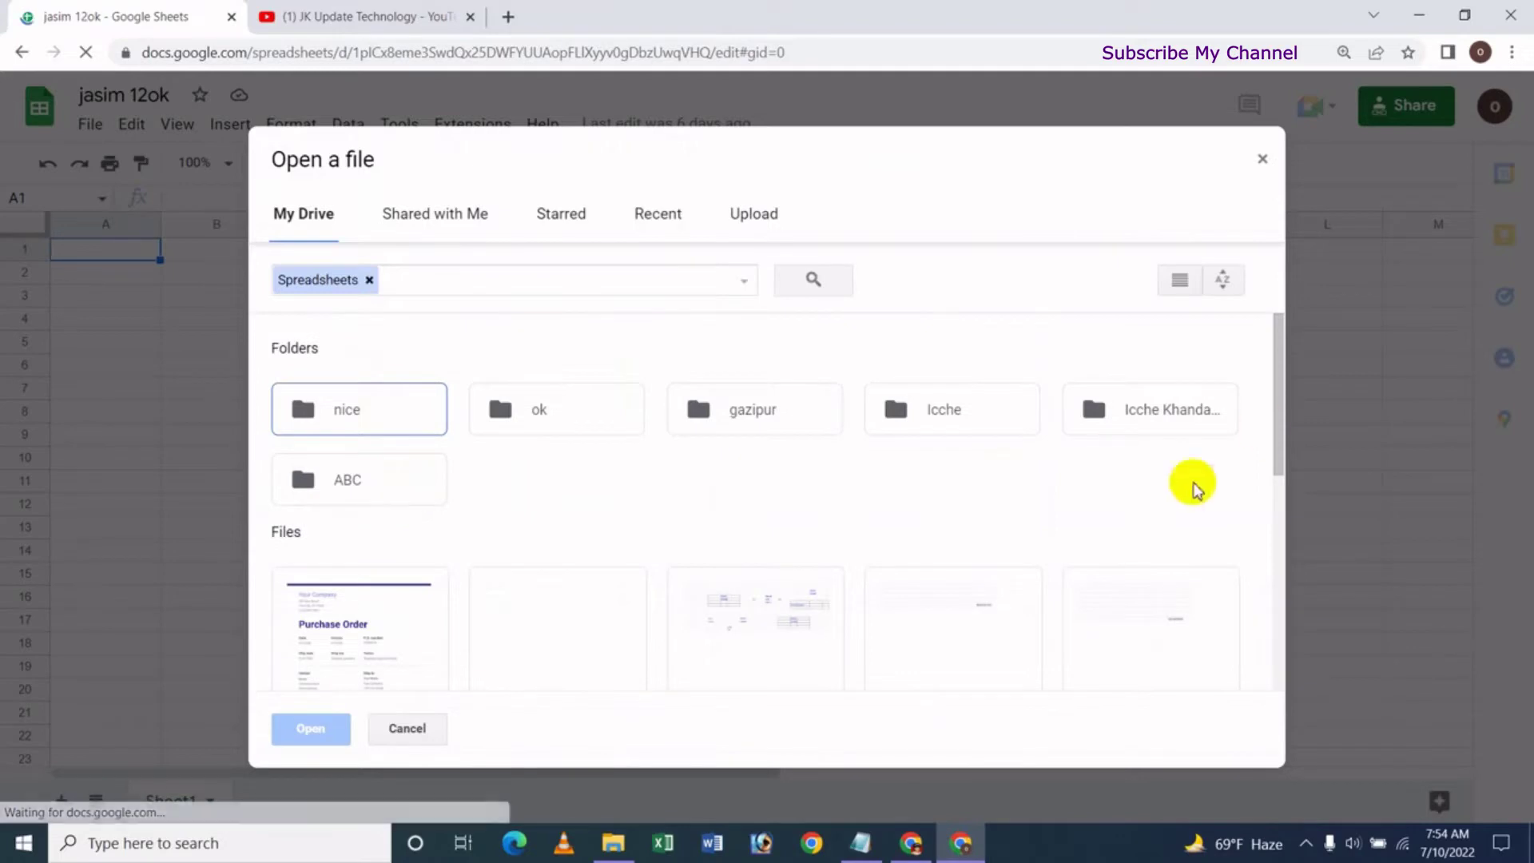
drag(1279, 391, 1274, 565)
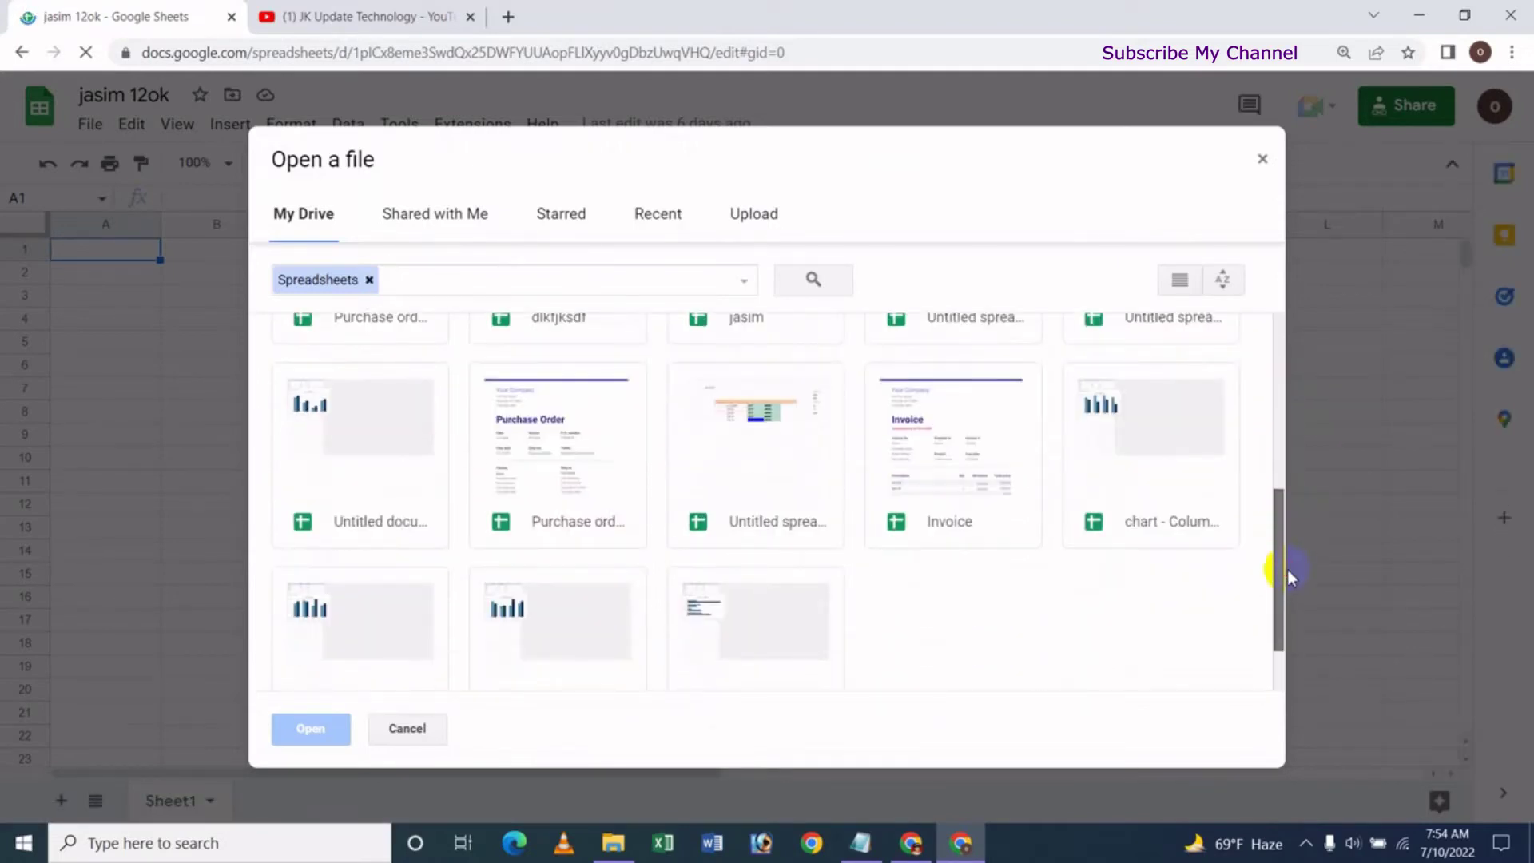
click(569, 491)
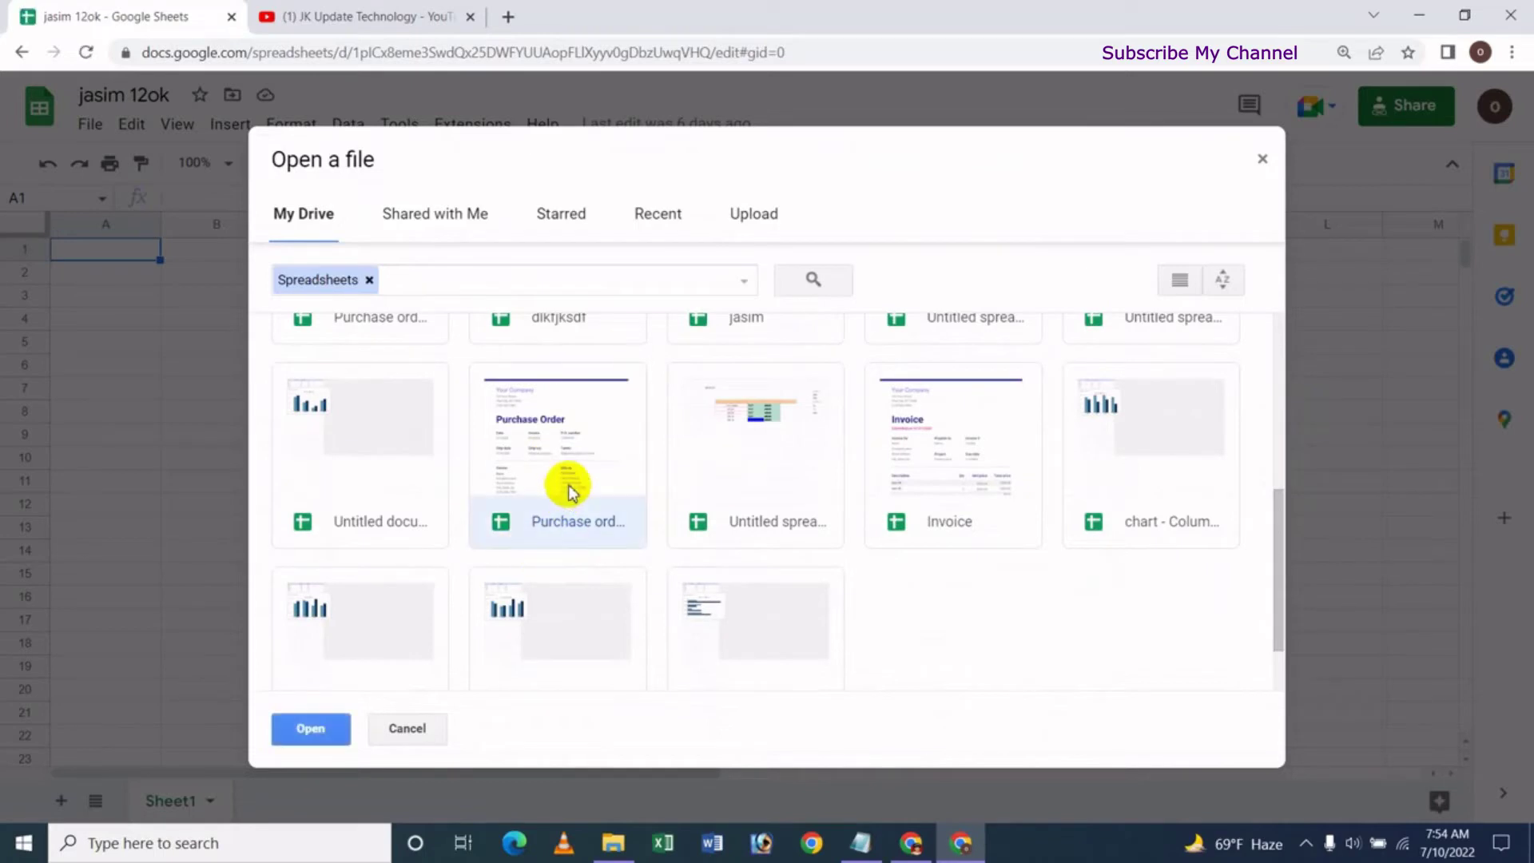
click(315, 727)
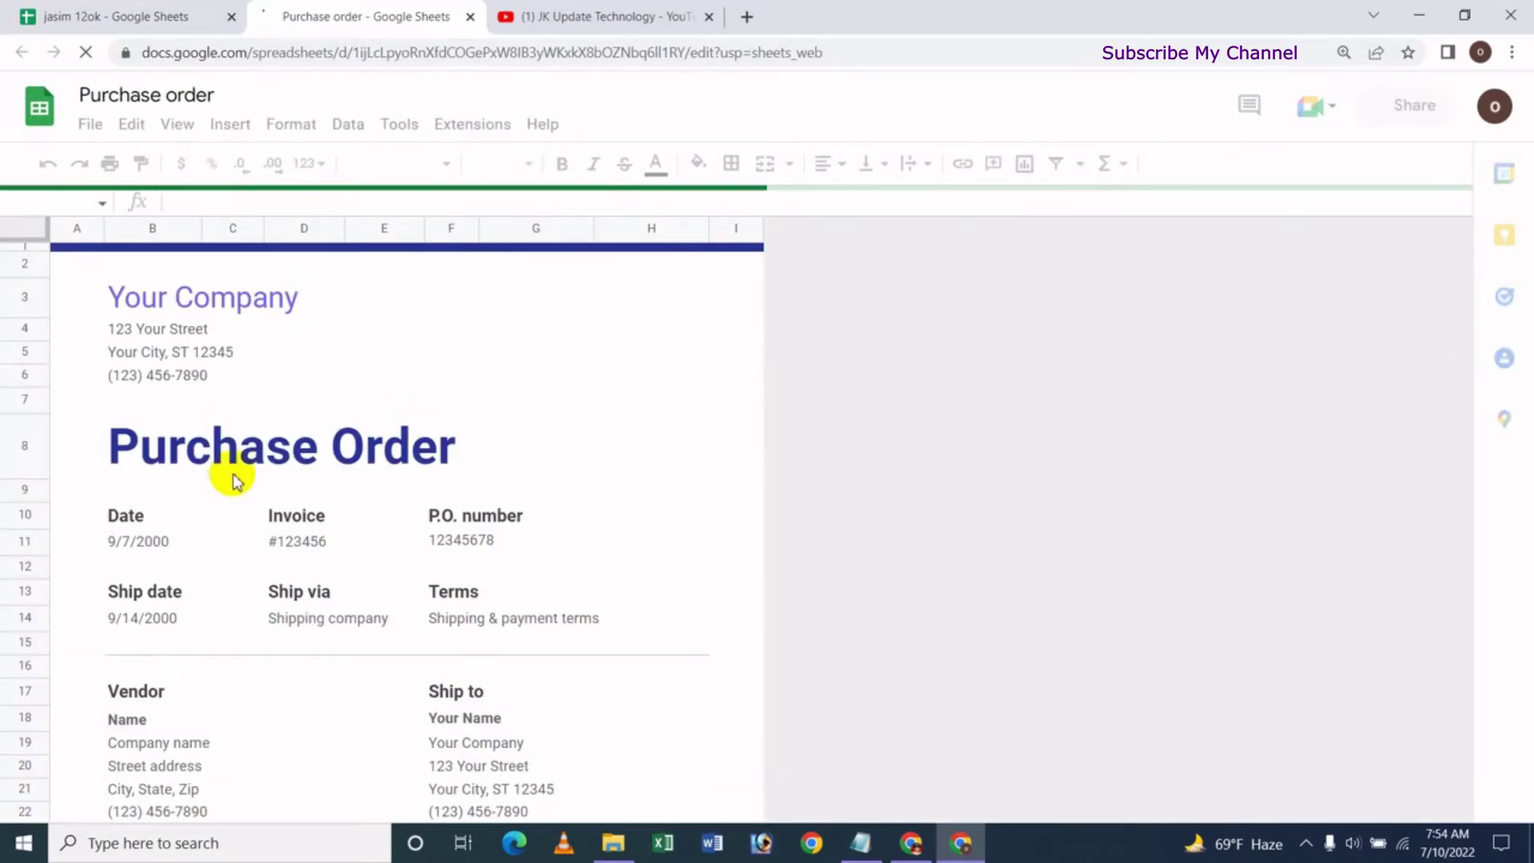
click(471, 17)
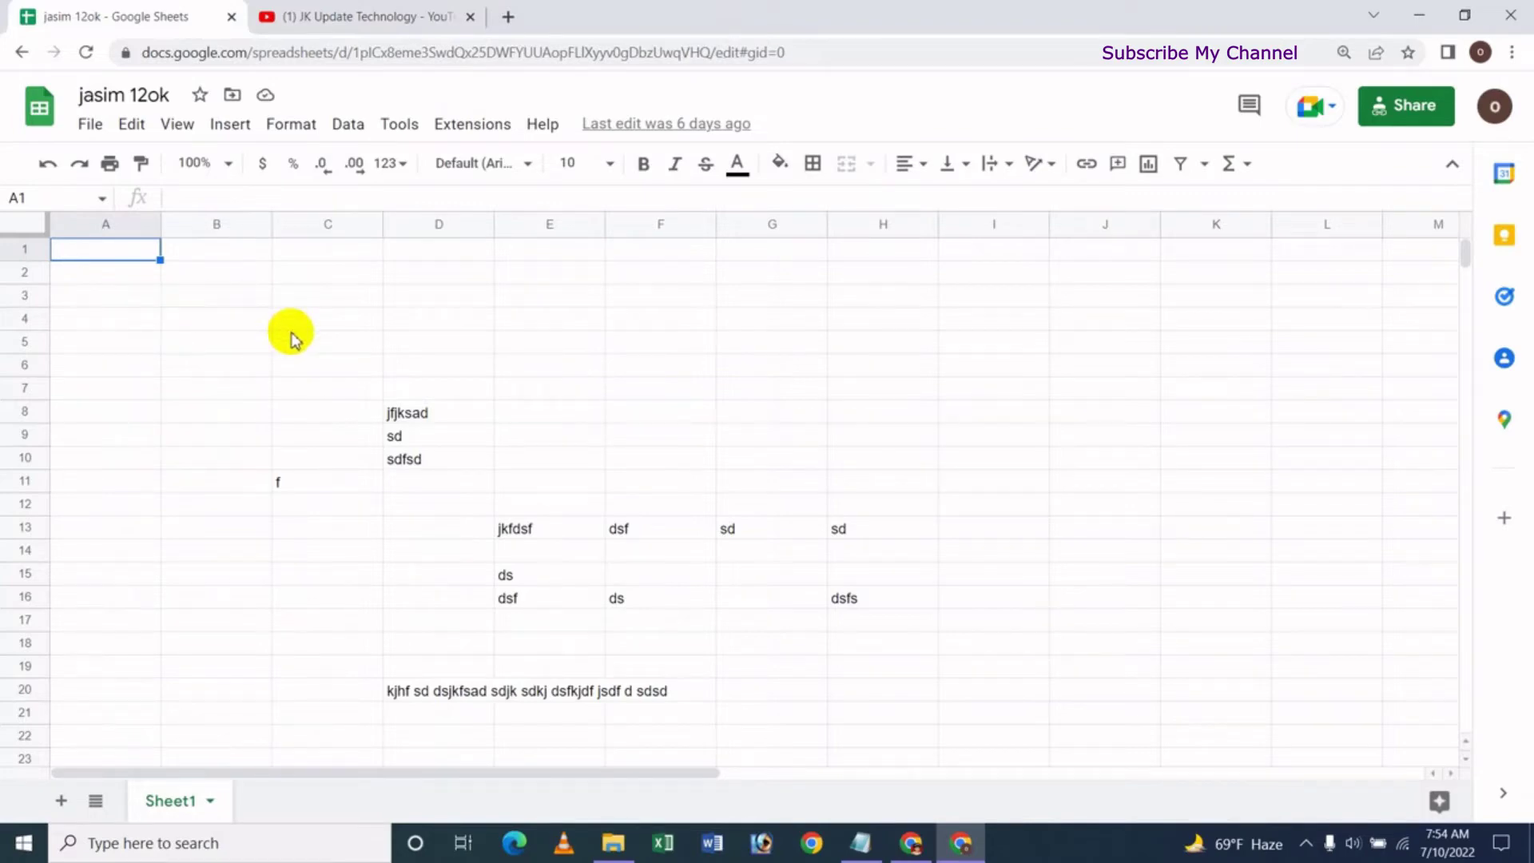
Step: Open the starred 'jasim' spreadsheet from the Open dialog's Starred list, then close its tab
click(90, 124)
click(144, 200)
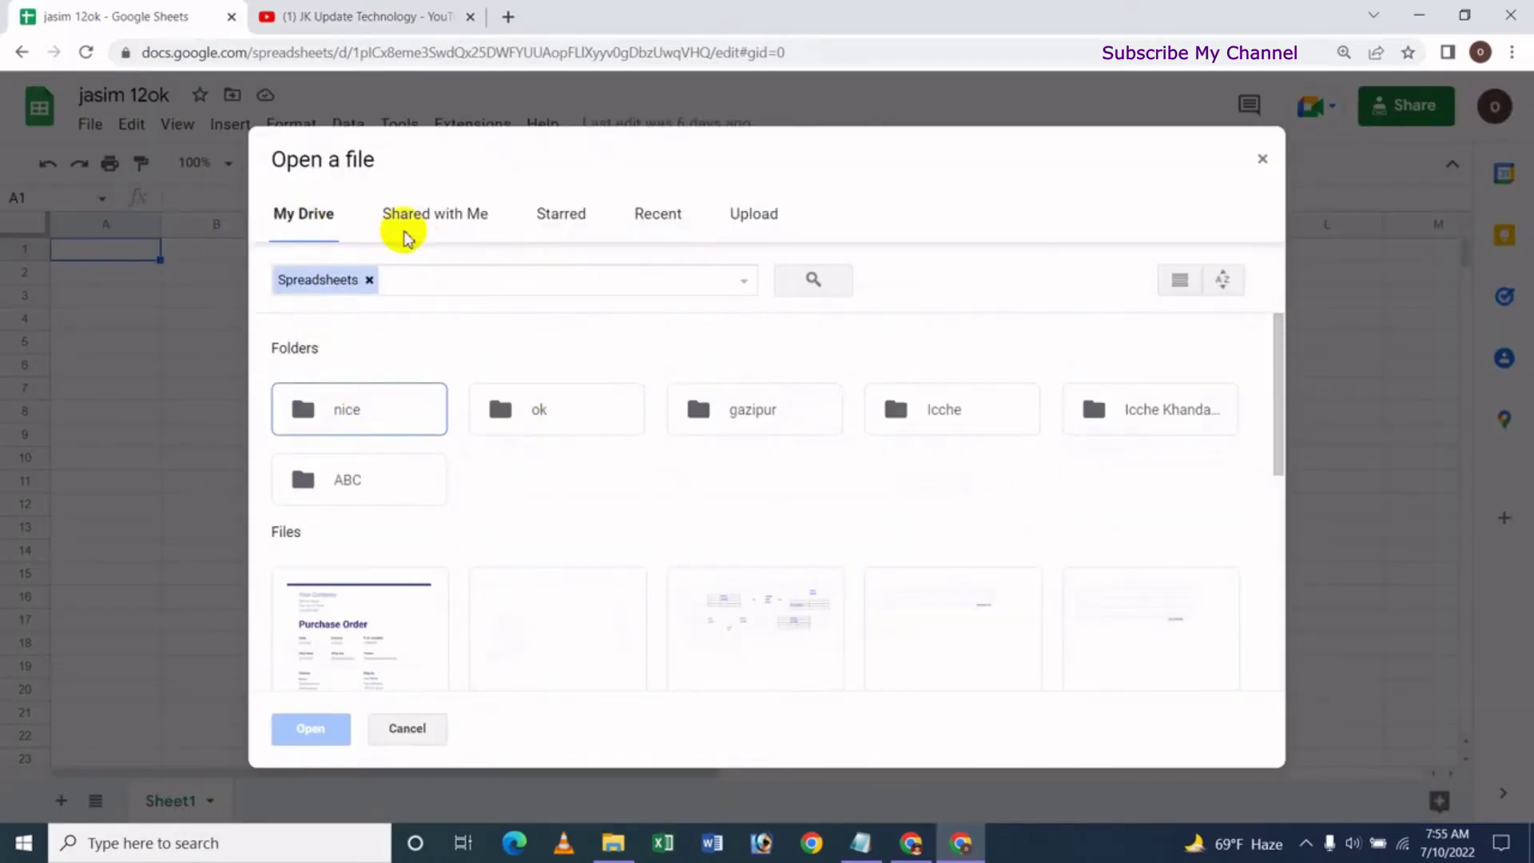
click(434, 211)
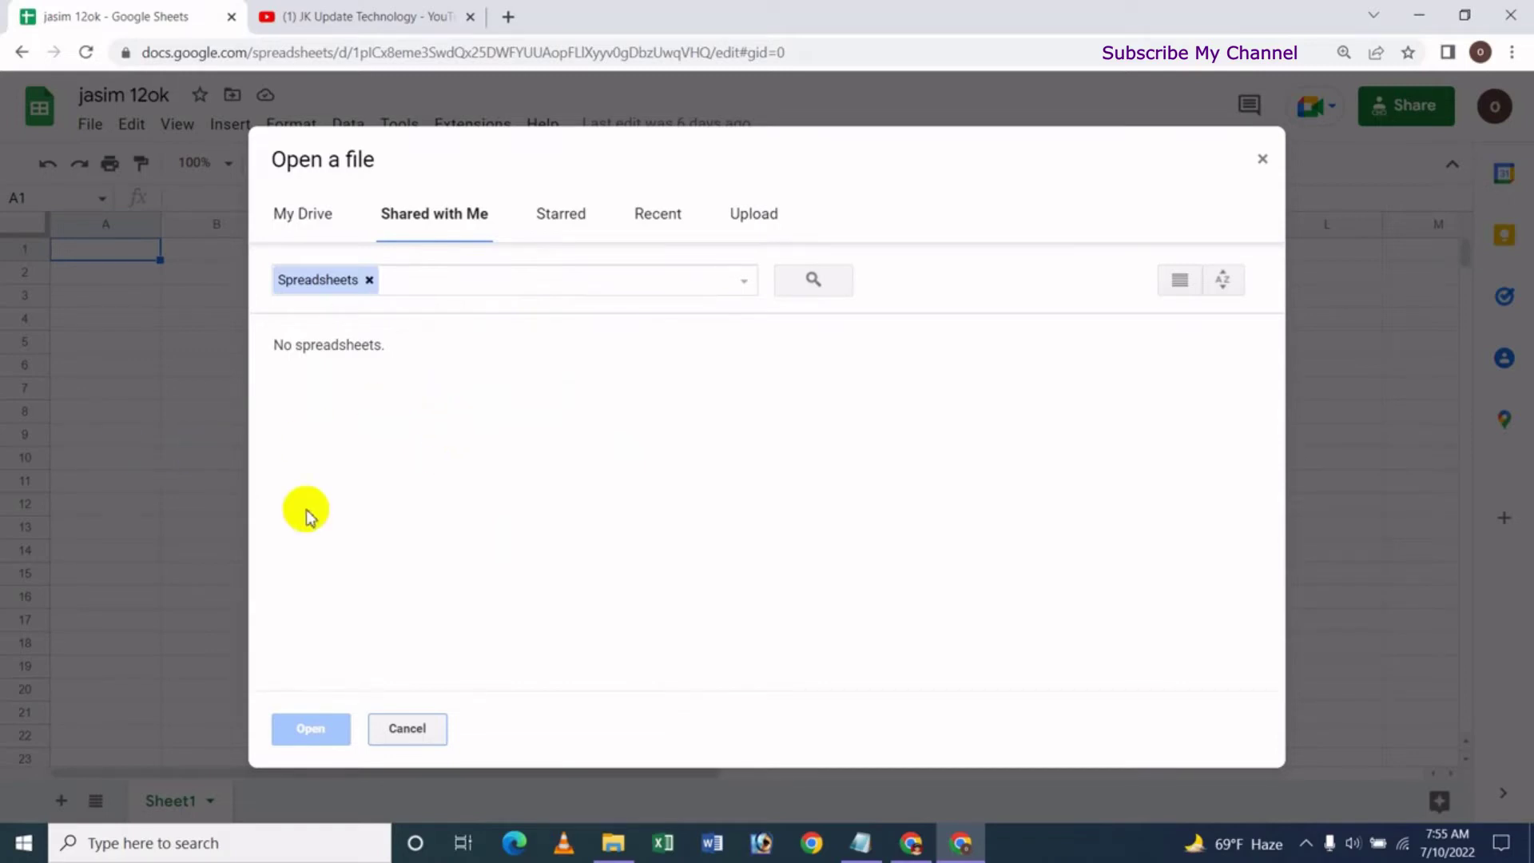
click(572, 223)
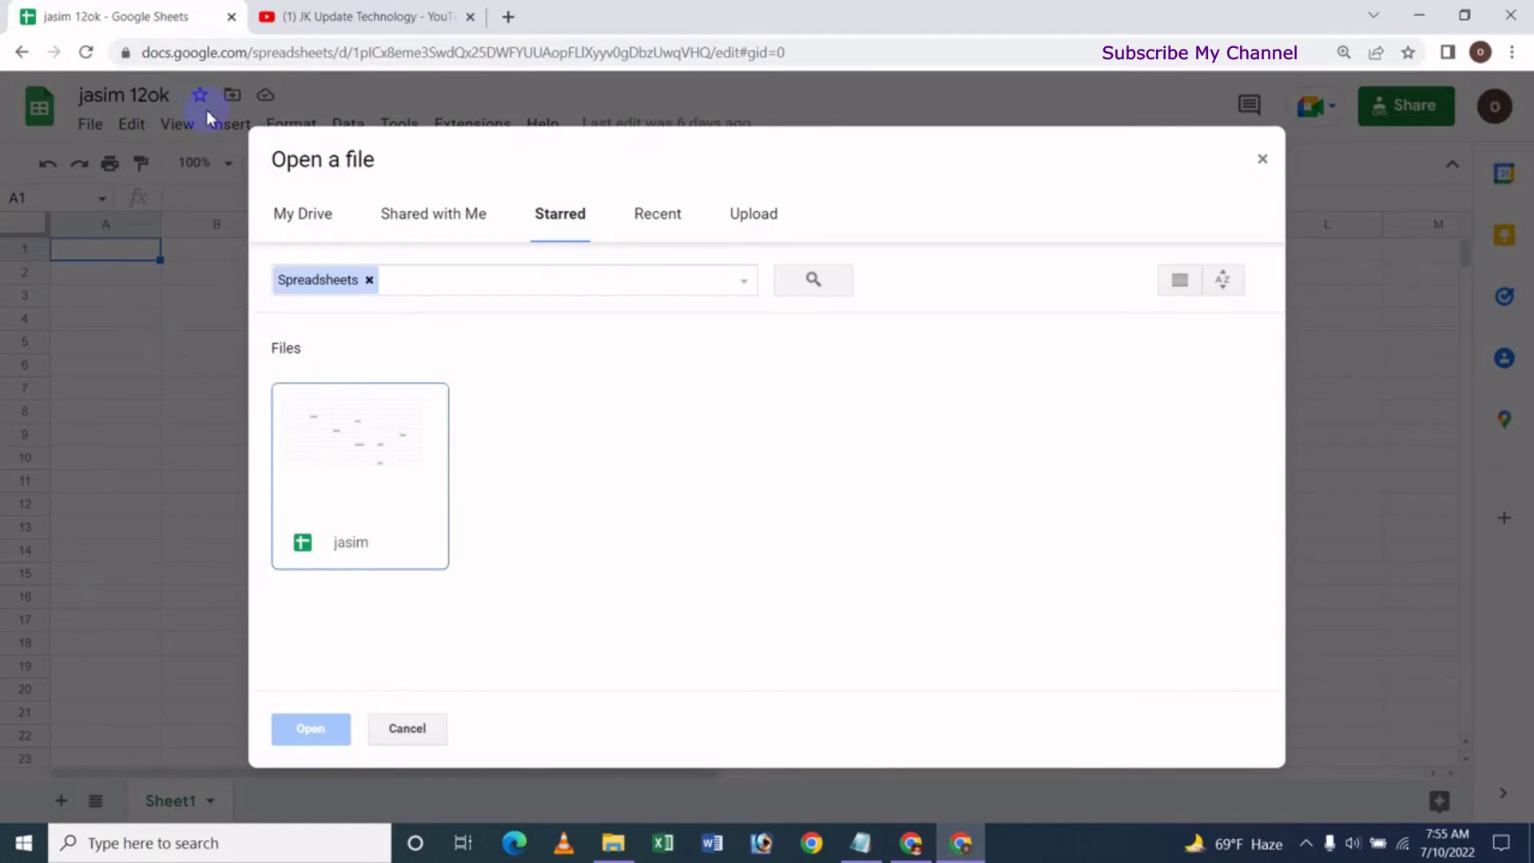
click(548, 213)
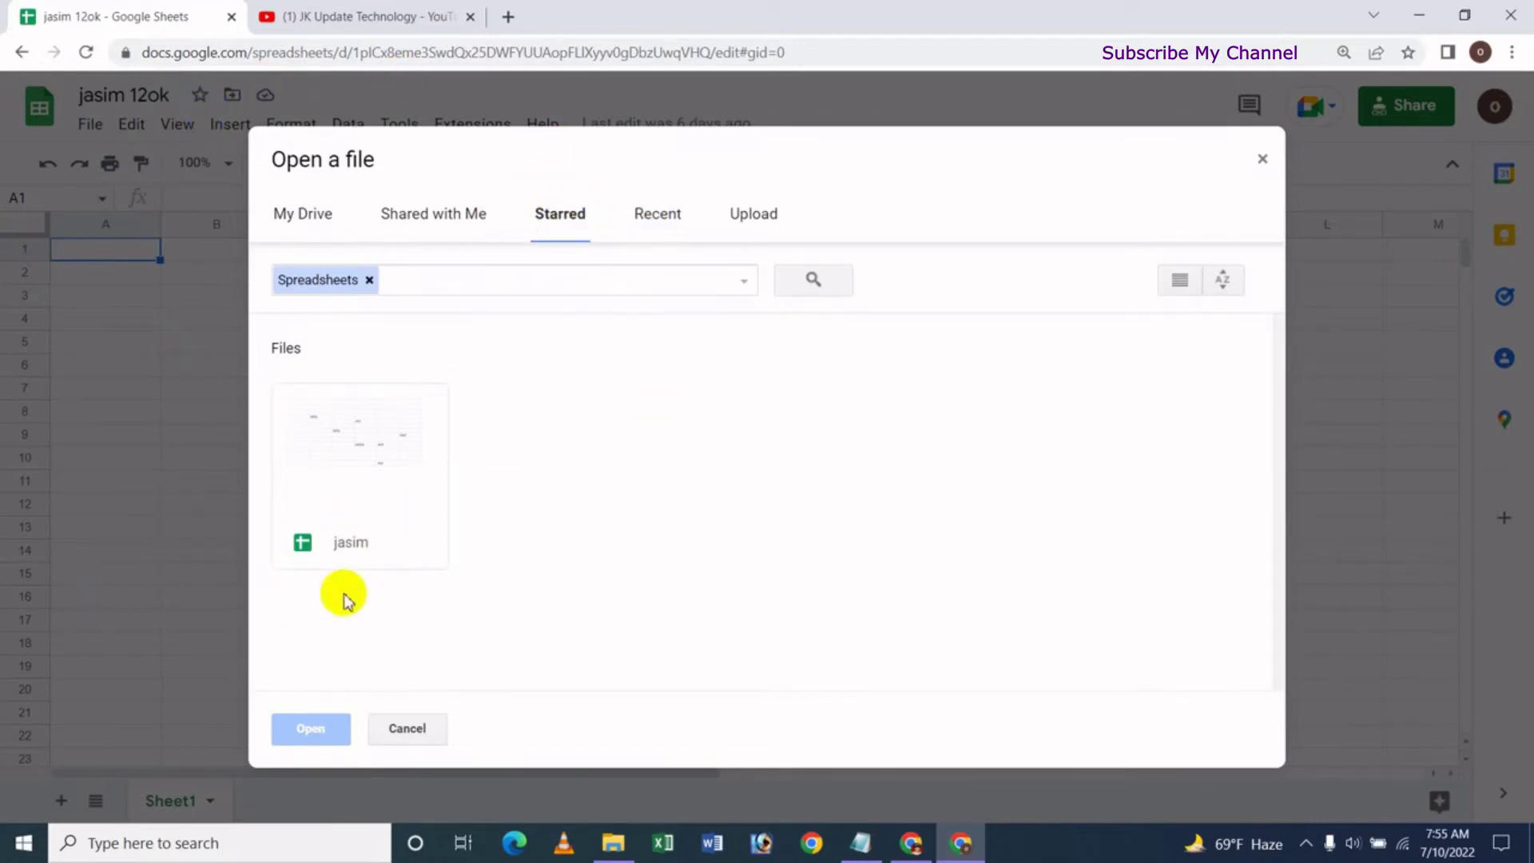
click(376, 502)
click(310, 728)
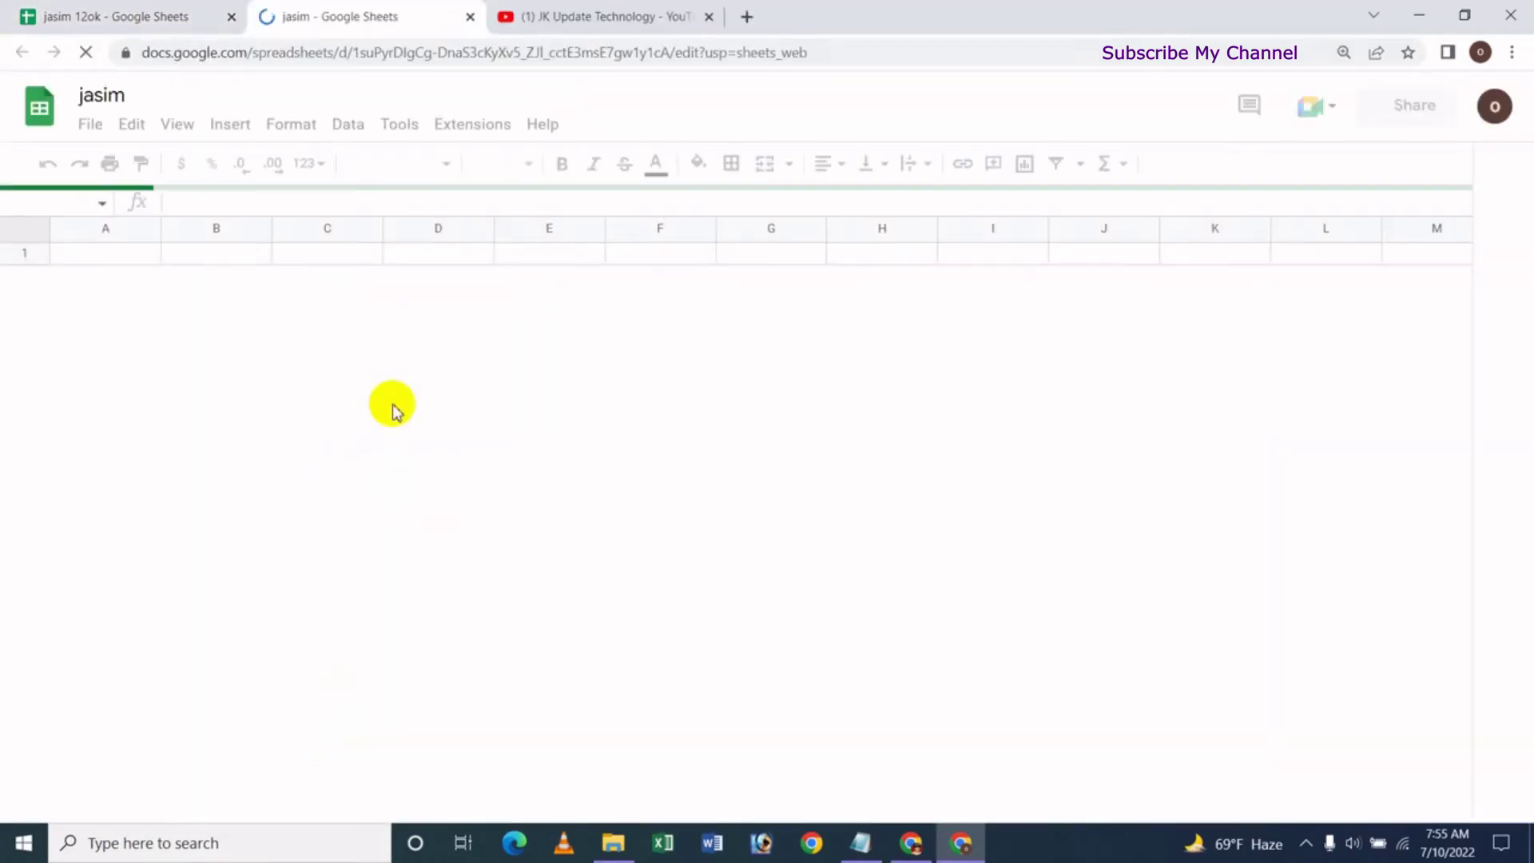
click(470, 17)
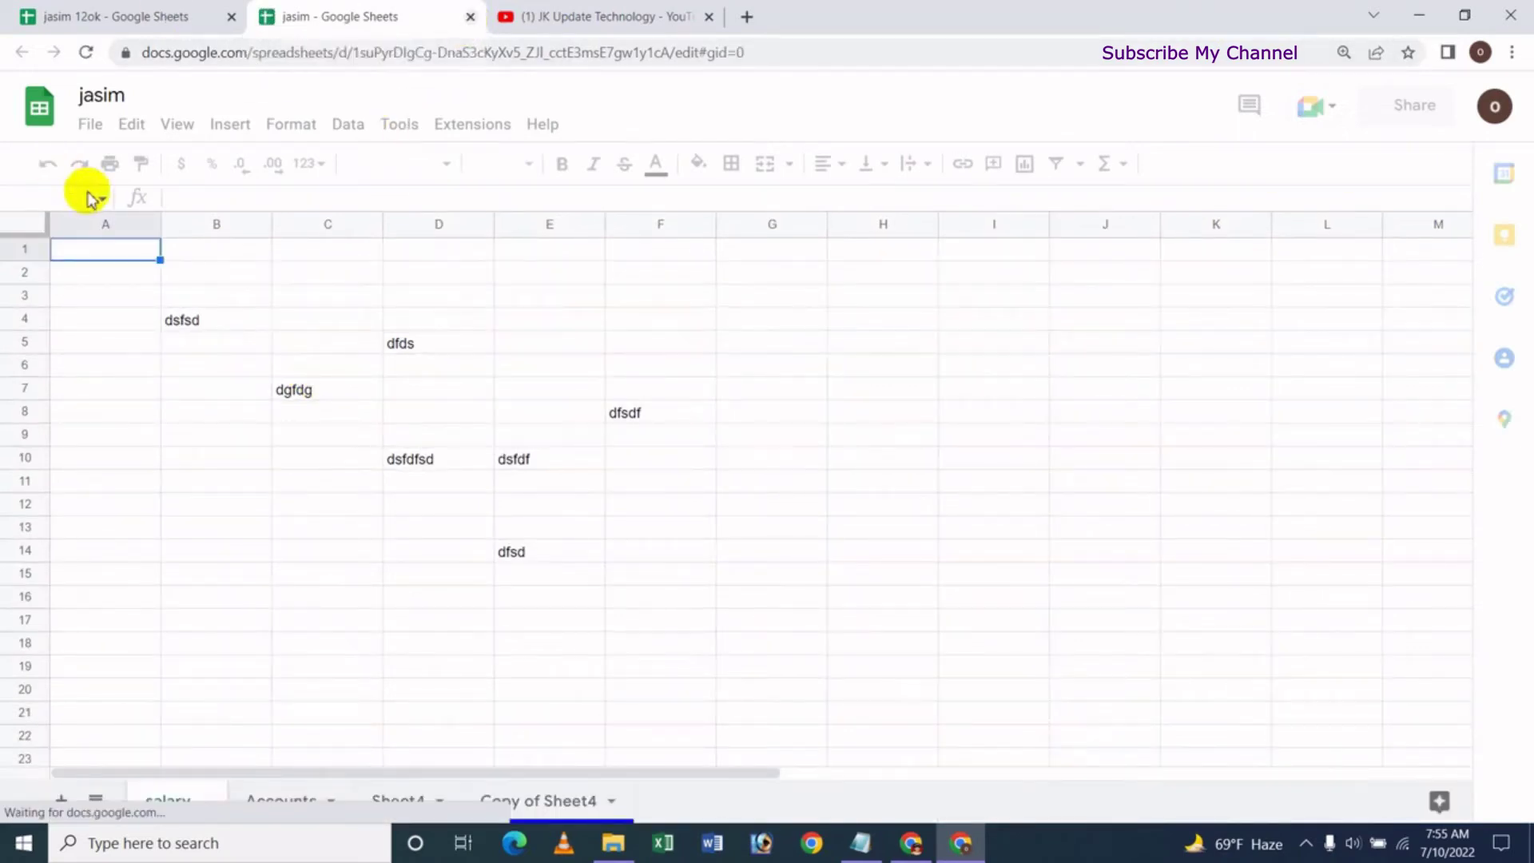
Step: Open last week's 'Invoice' spreadsheet from the Recent list, then close its tab
click(100, 131)
click(132, 200)
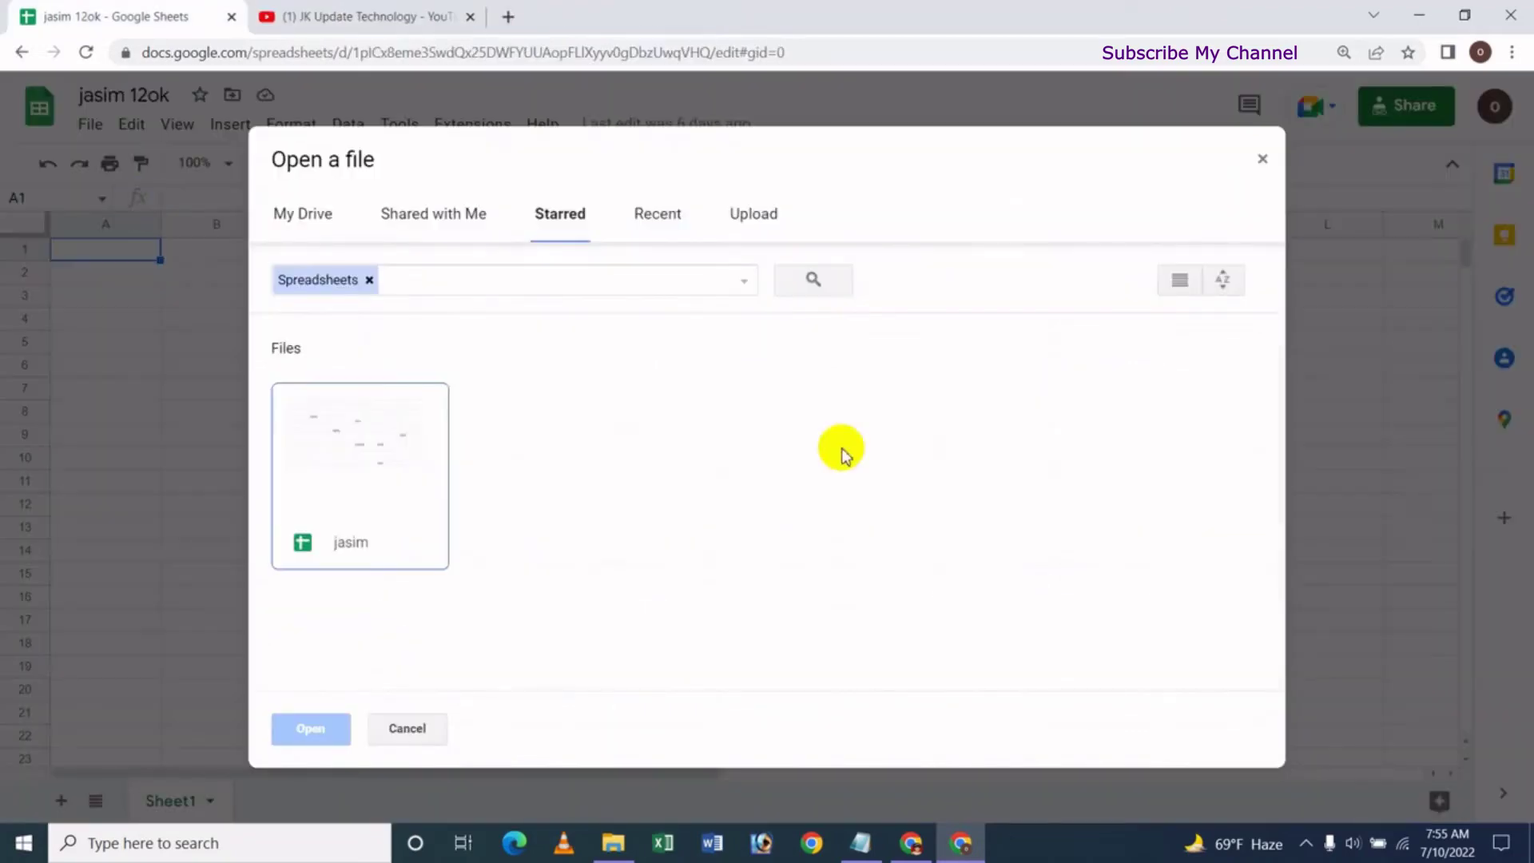
click(674, 218)
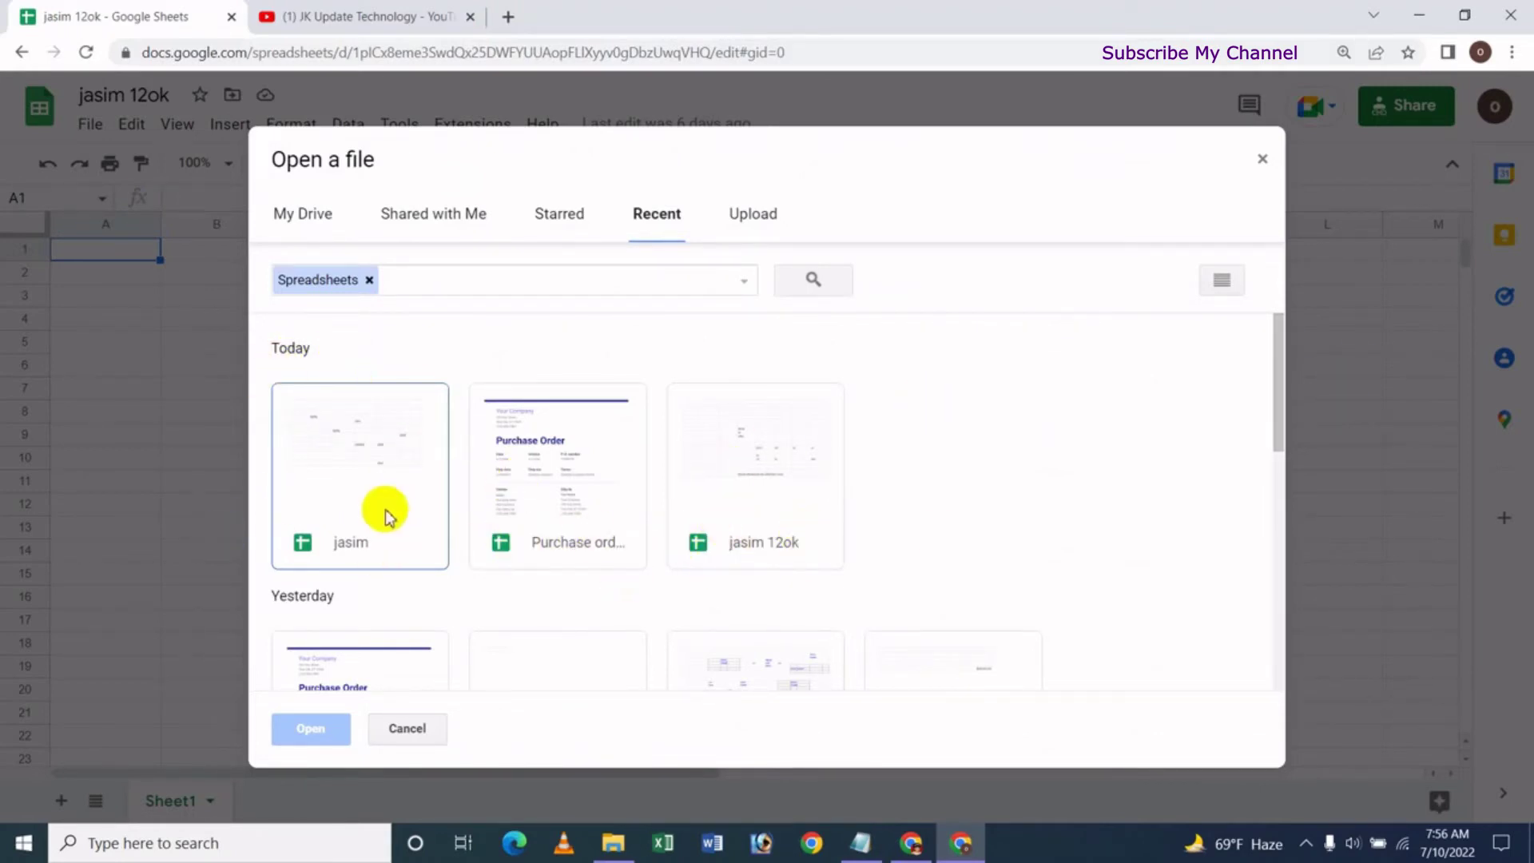
drag(1271, 390, 1263, 462)
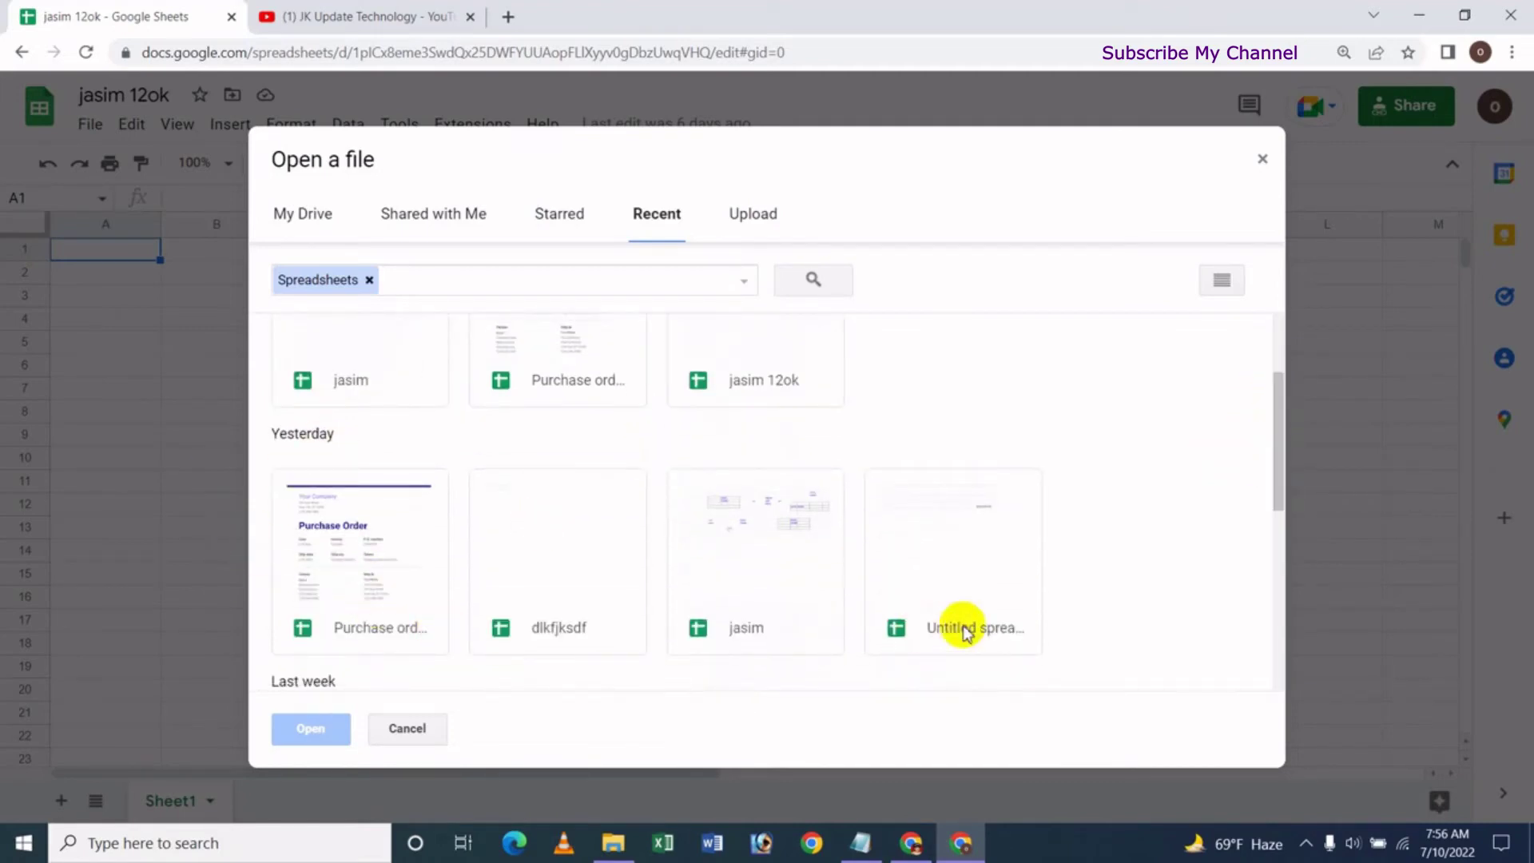
drag(1277, 419, 1227, 562)
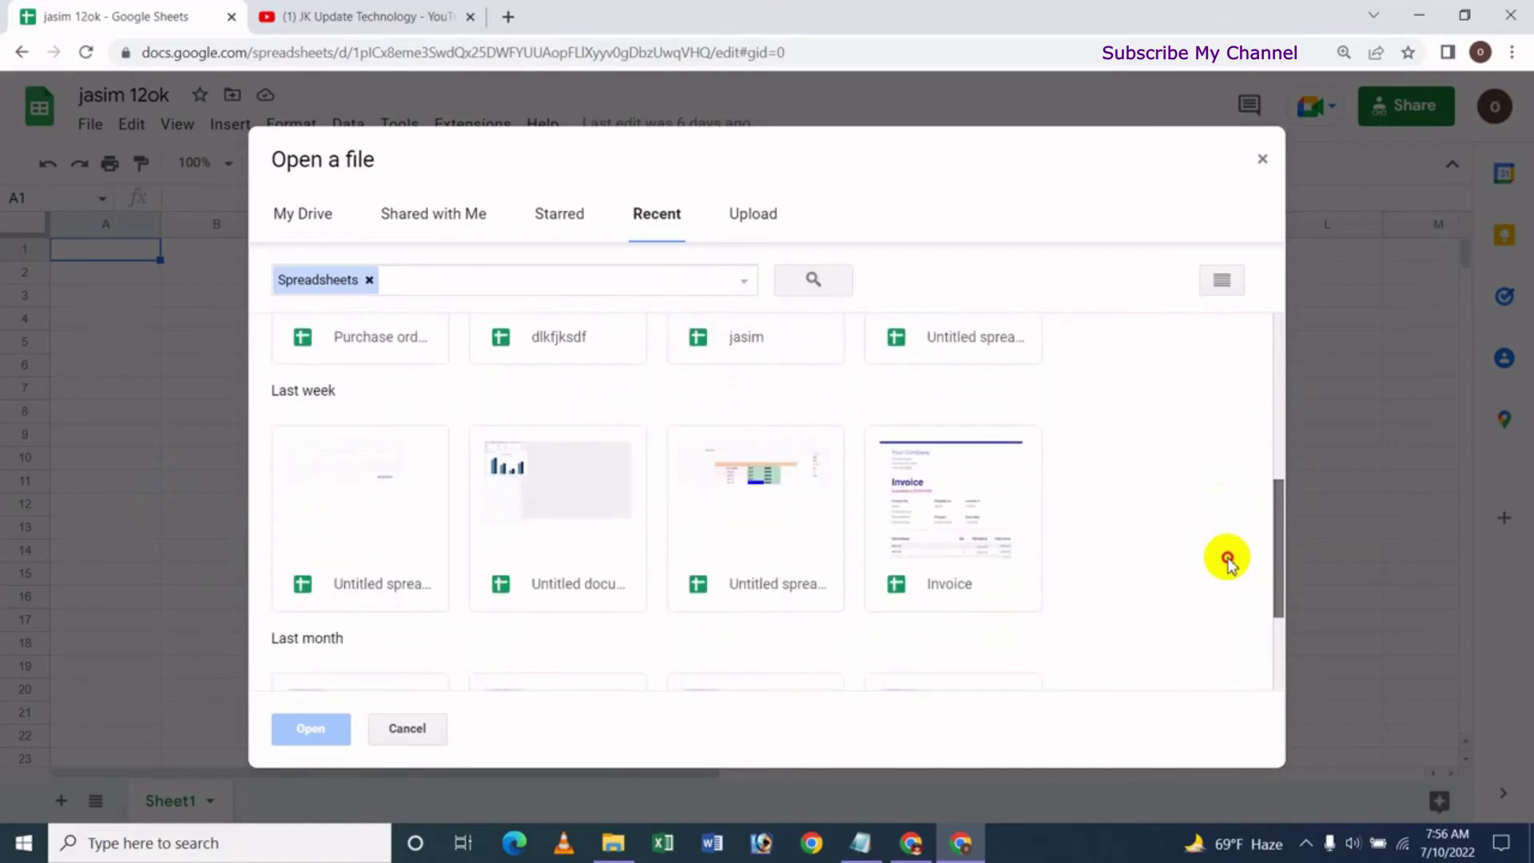
click(882, 539)
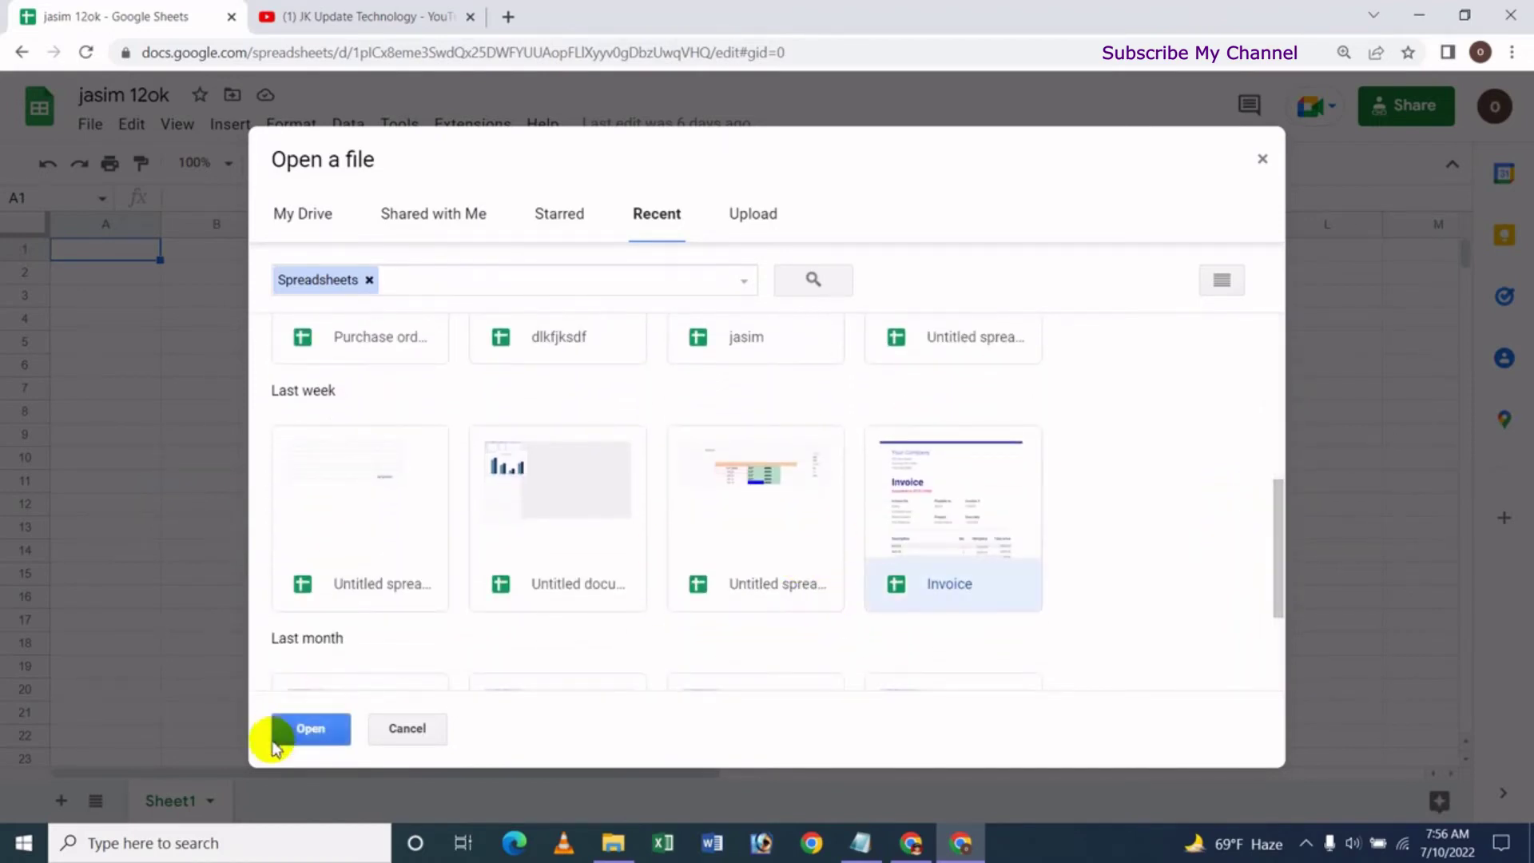
click(302, 727)
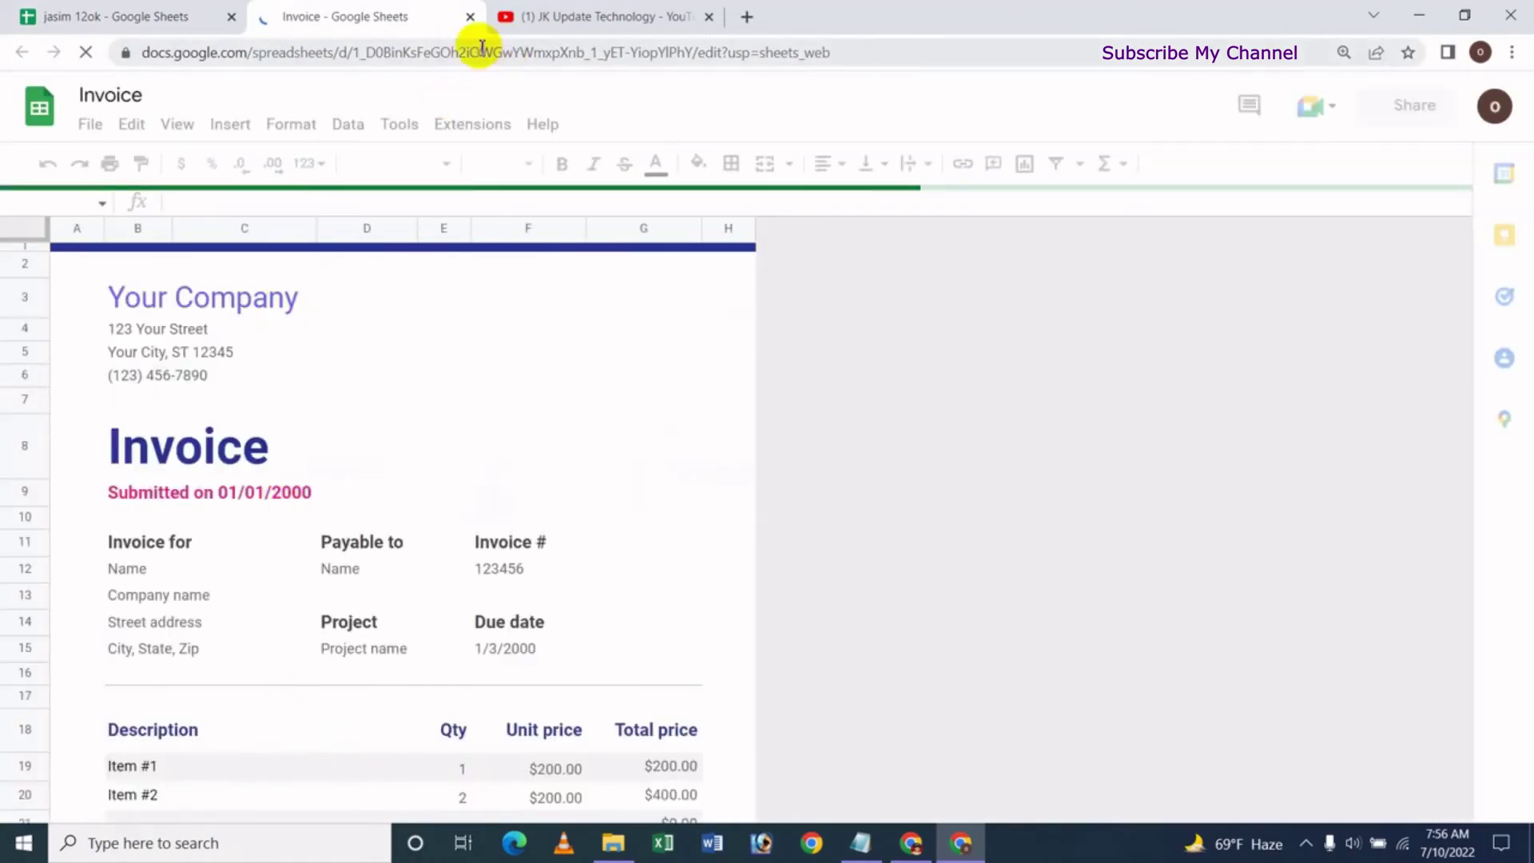
click(470, 16)
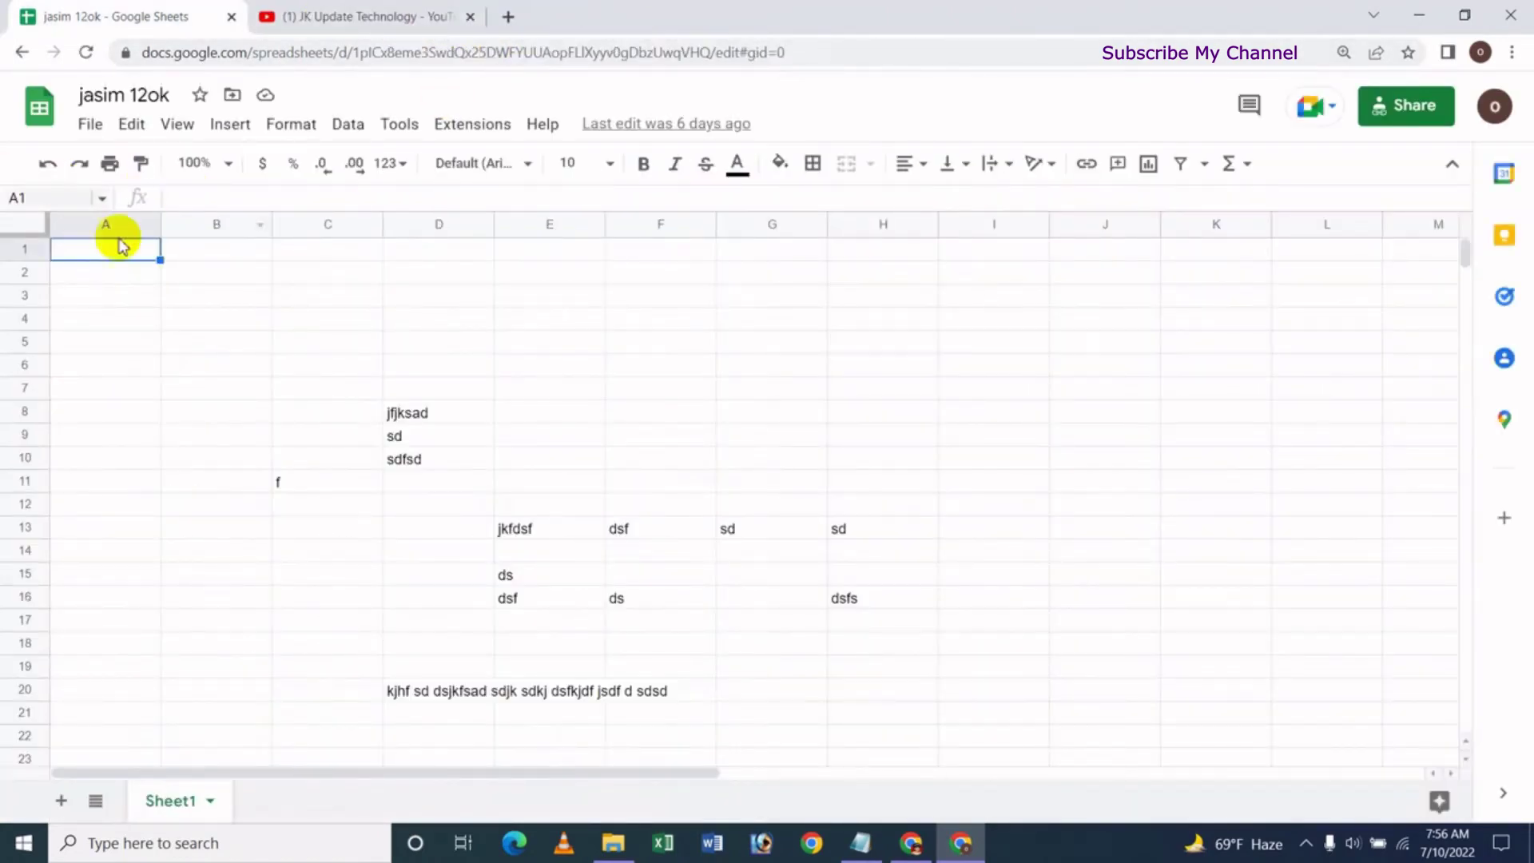
Step: From the Open dialog's Upload option, bring up the device file picker showing Documents
click(92, 130)
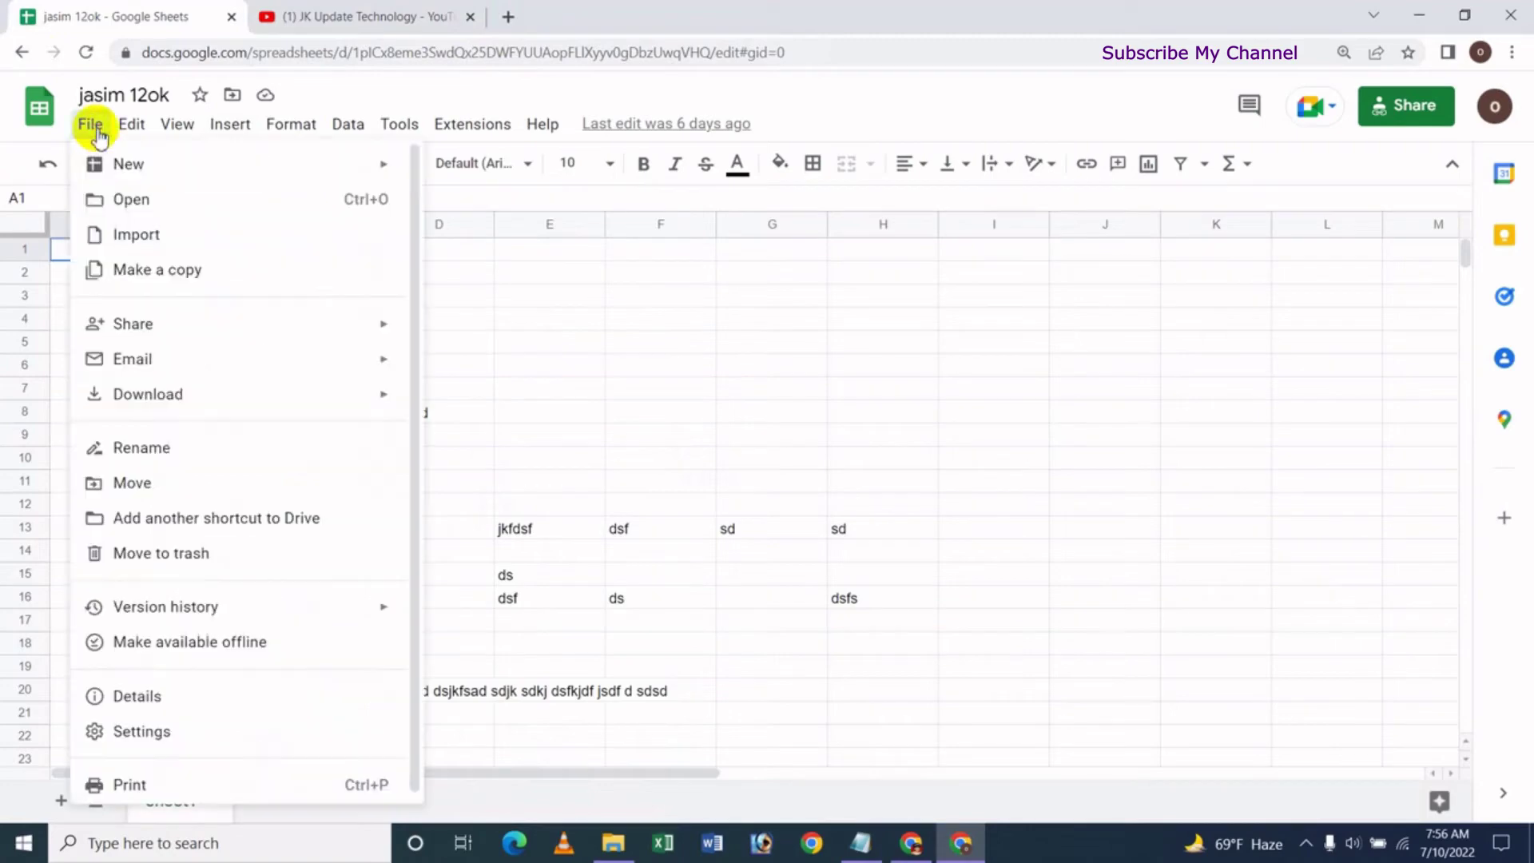
click(133, 199)
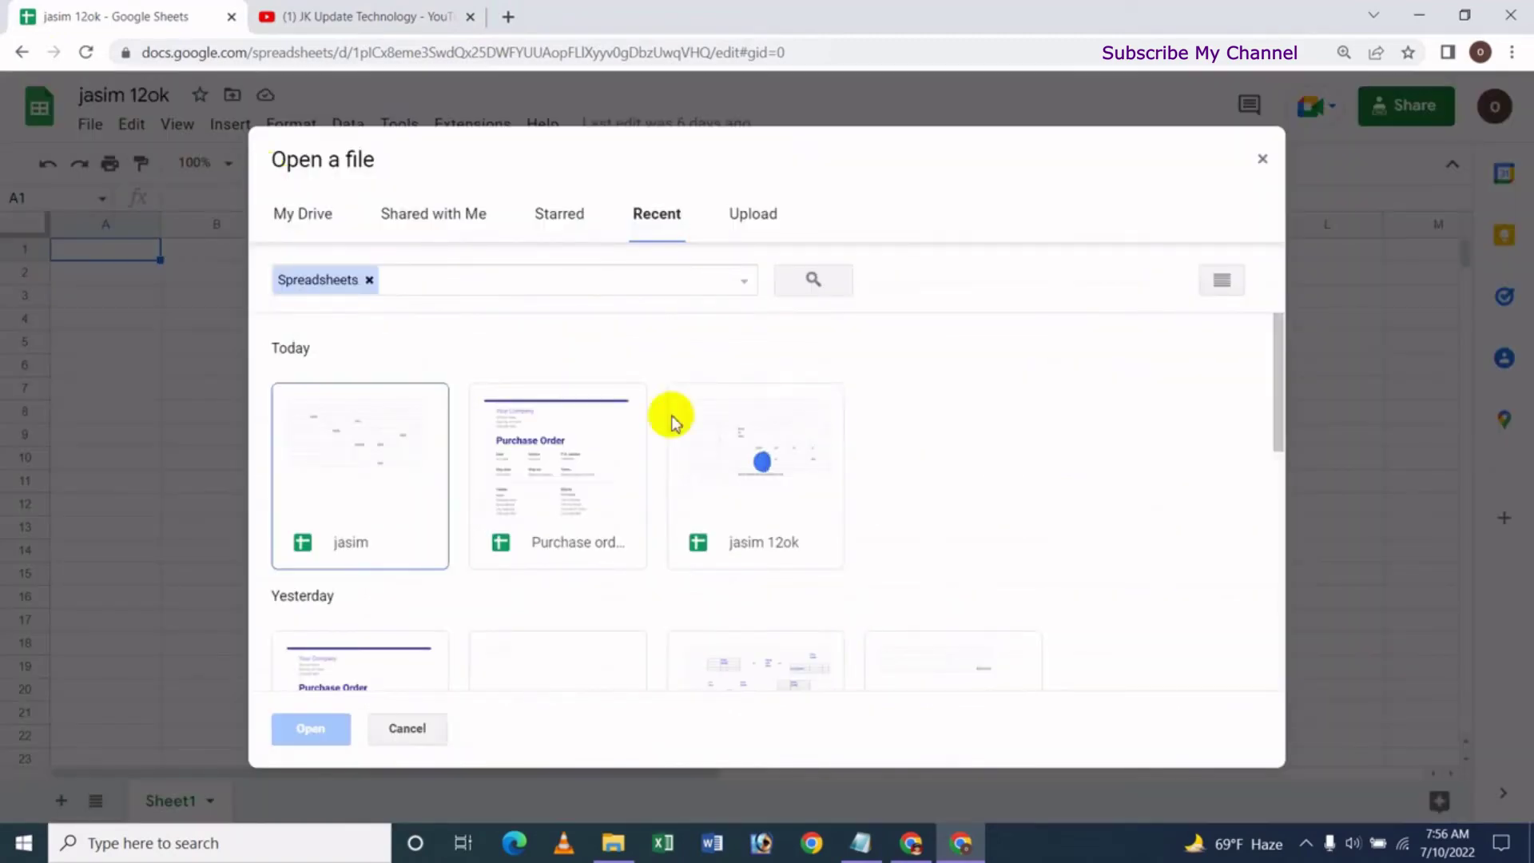
click(760, 232)
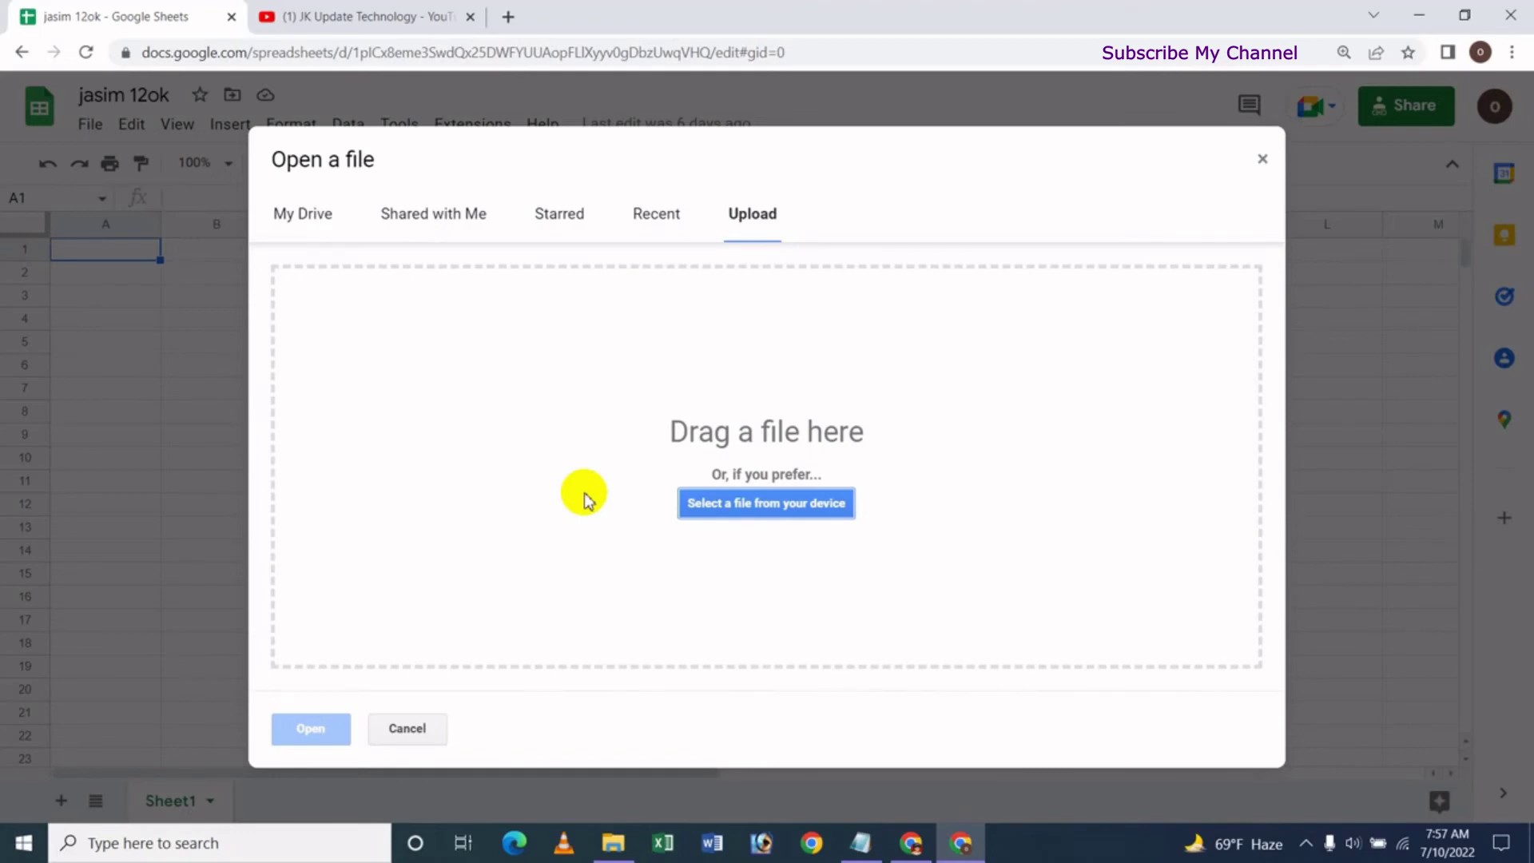
click(763, 221)
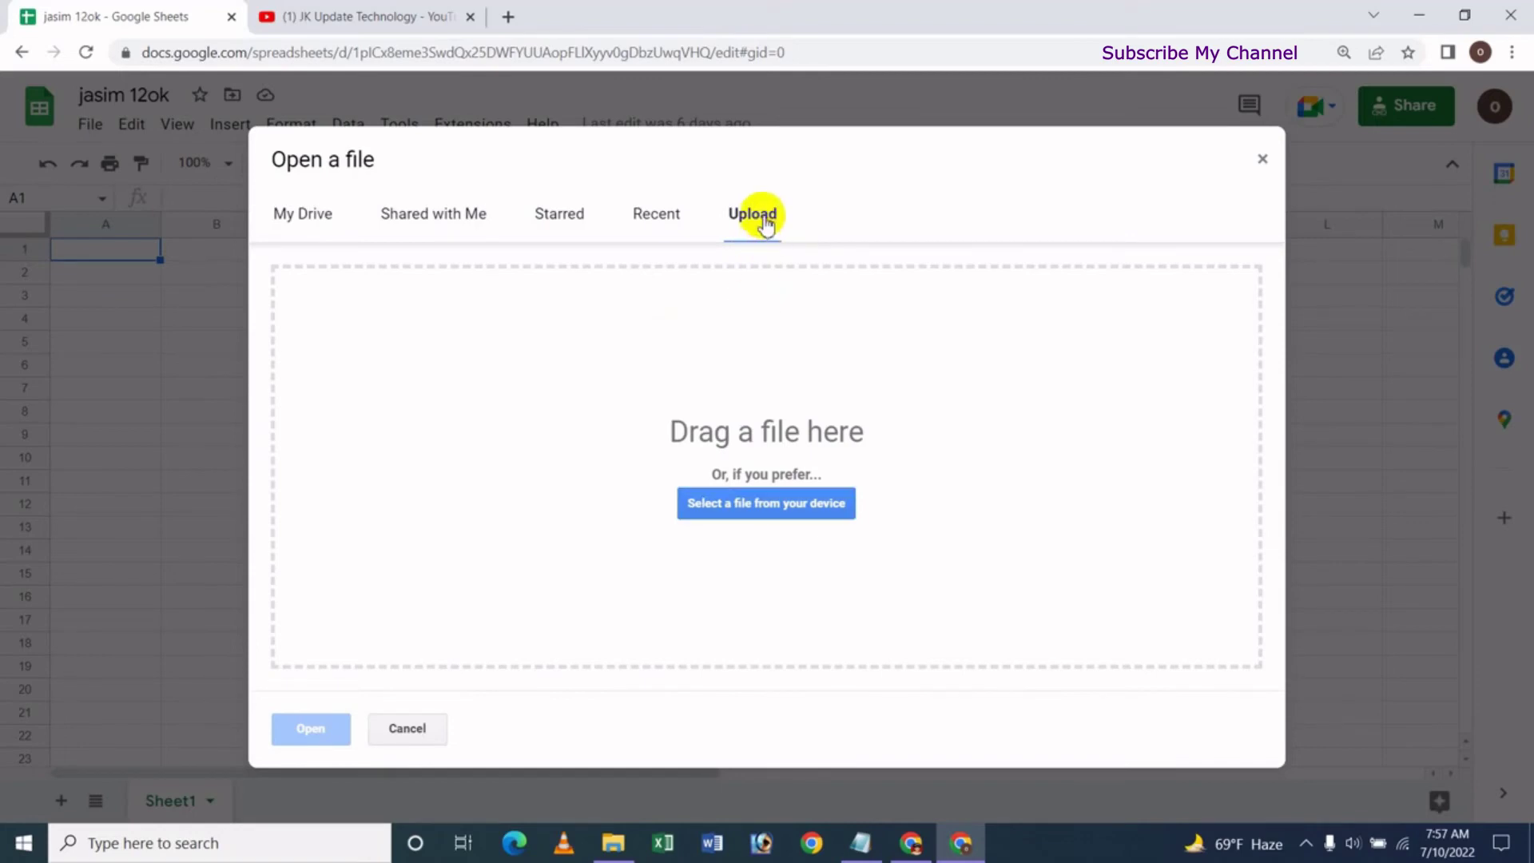
click(799, 518)
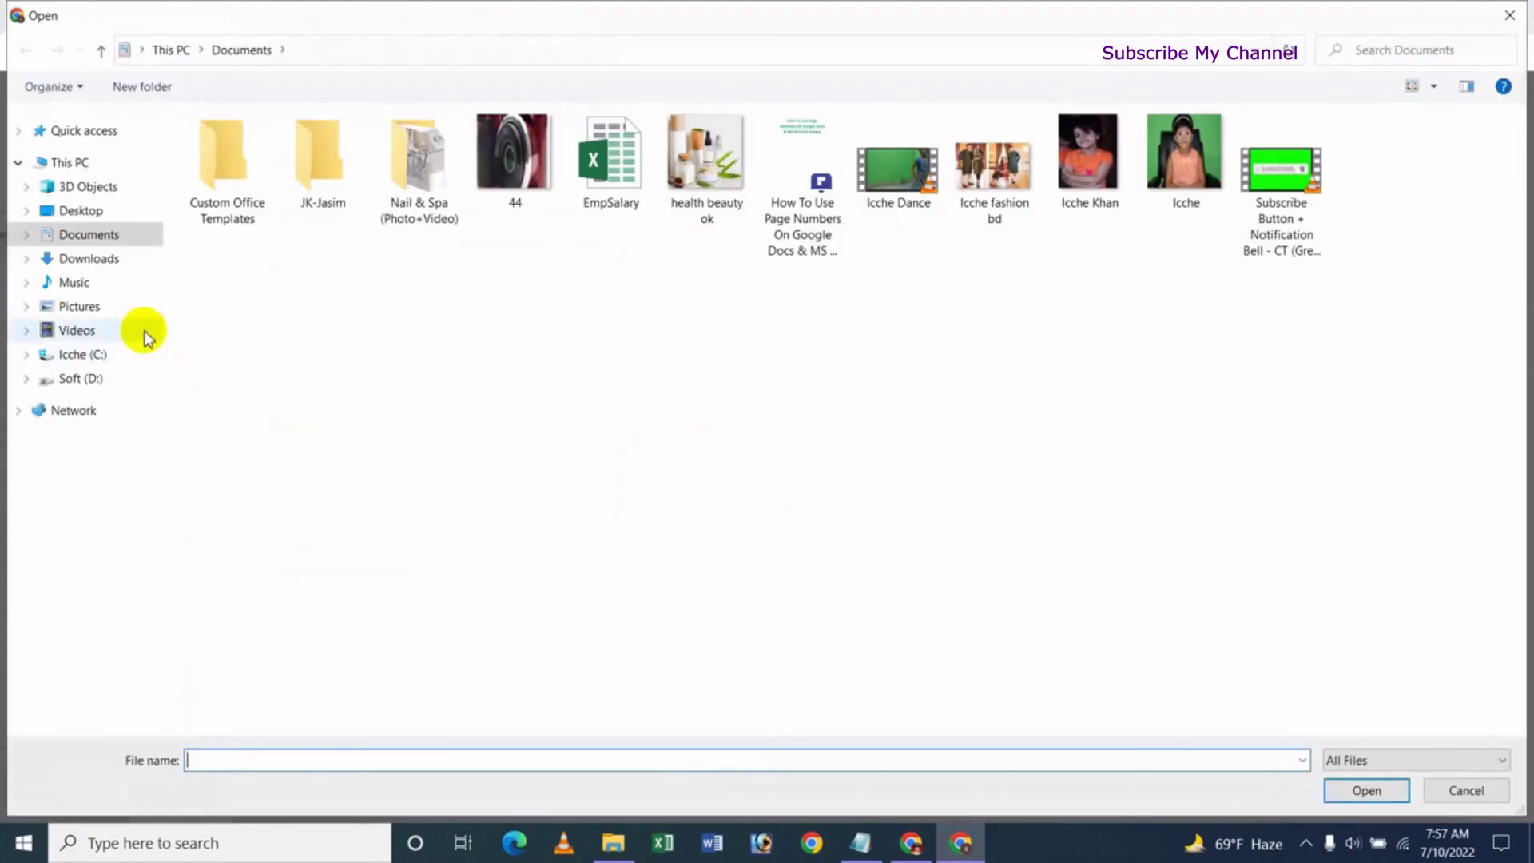
click(120, 242)
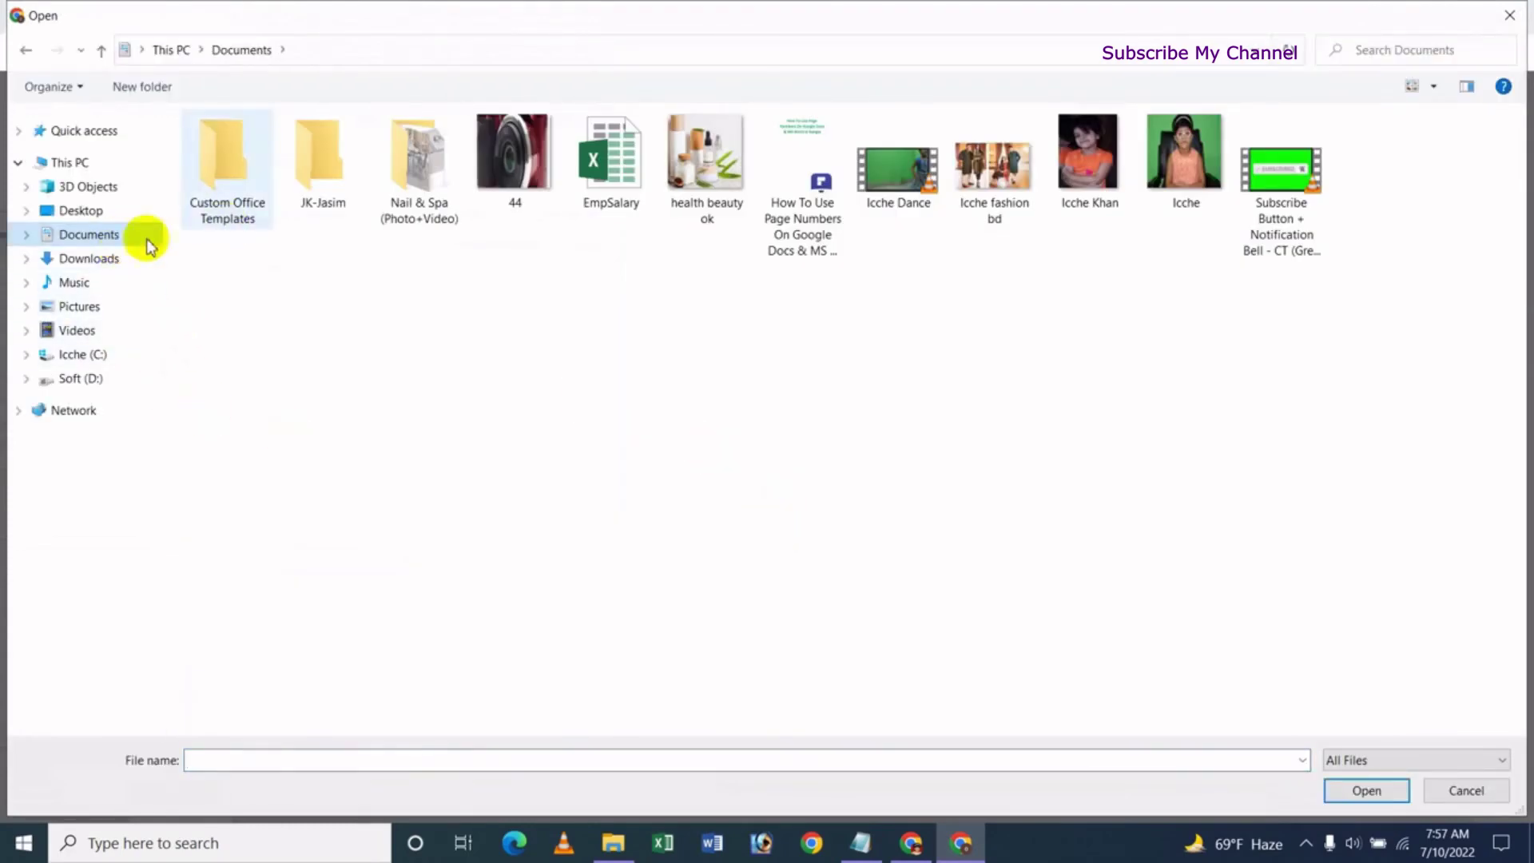